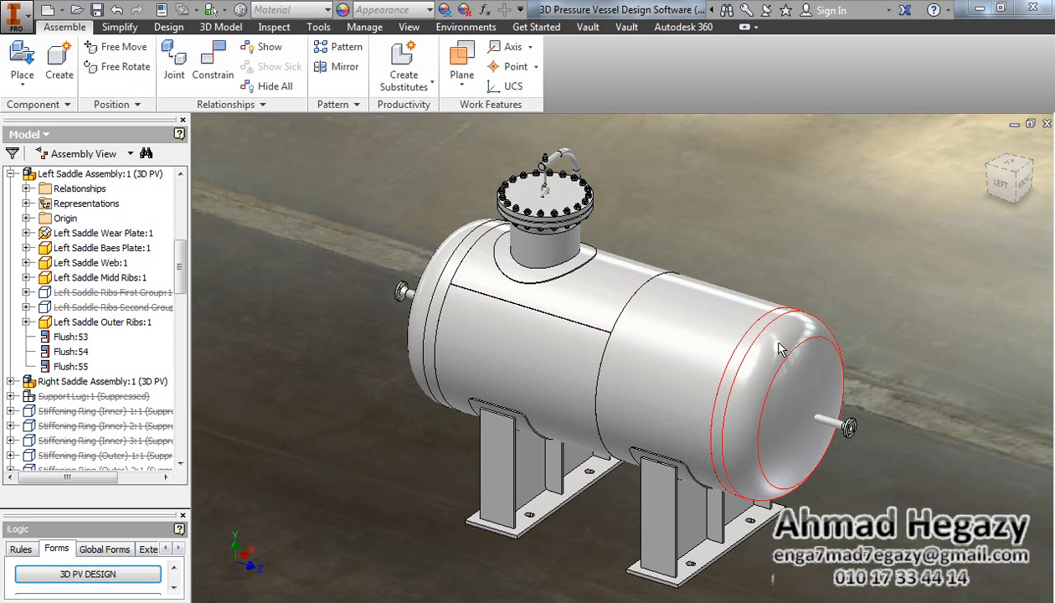
# - Open the General Arrangement drawing from Drawings > Horizontal GA With Sadles
pyautogui.click(78, 10)
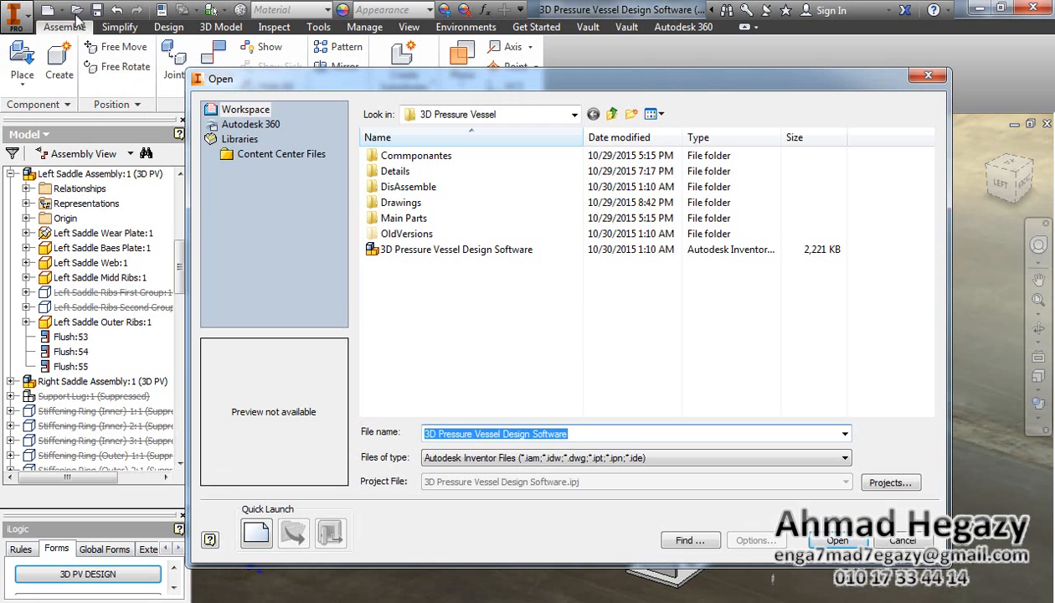
pyautogui.click(398, 203)
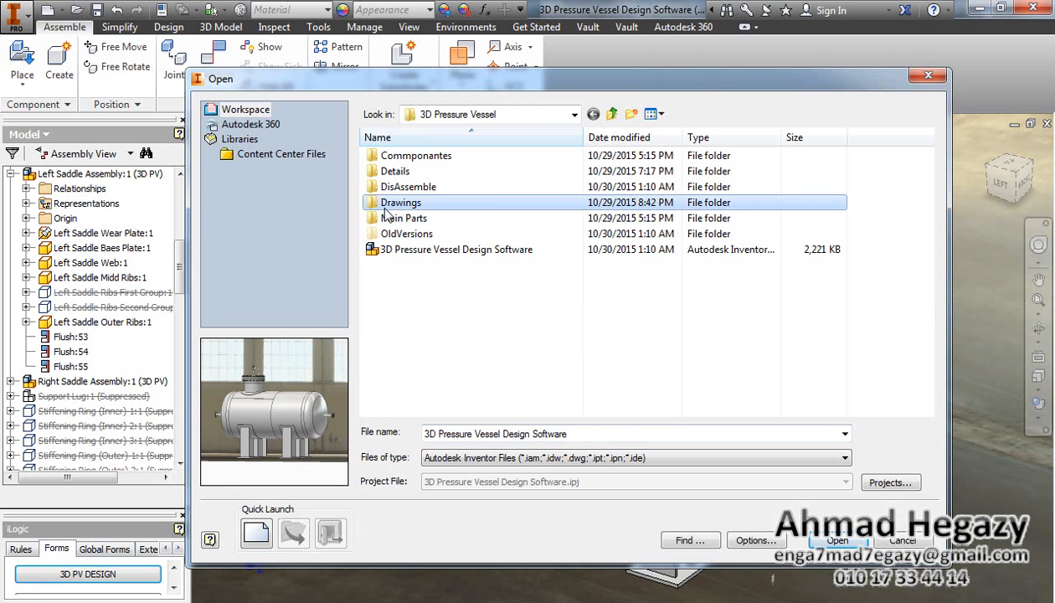
pyautogui.doubleClick(401, 203)
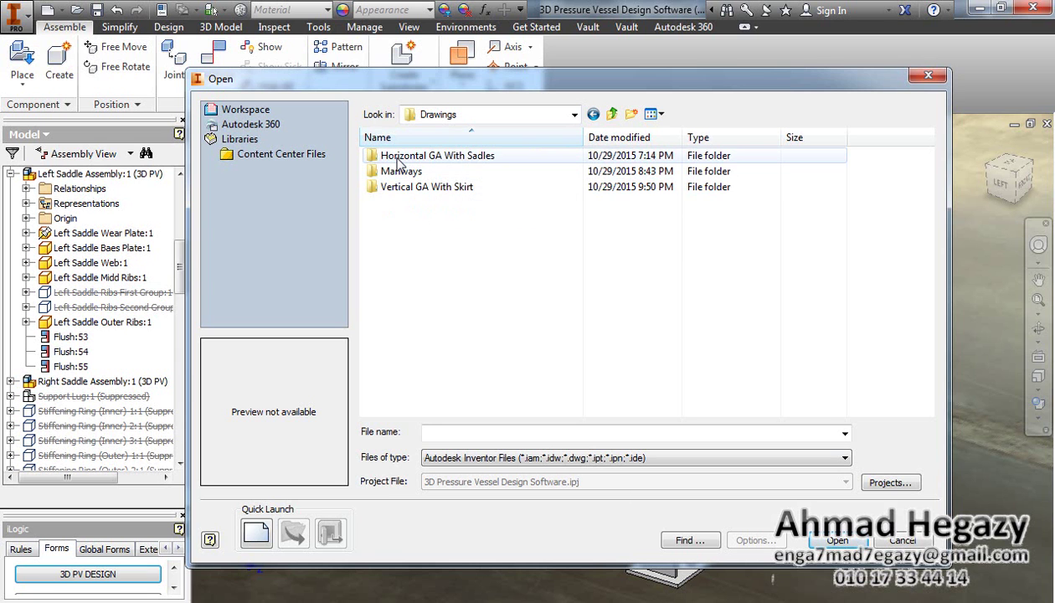
pyautogui.doubleClick(437, 155)
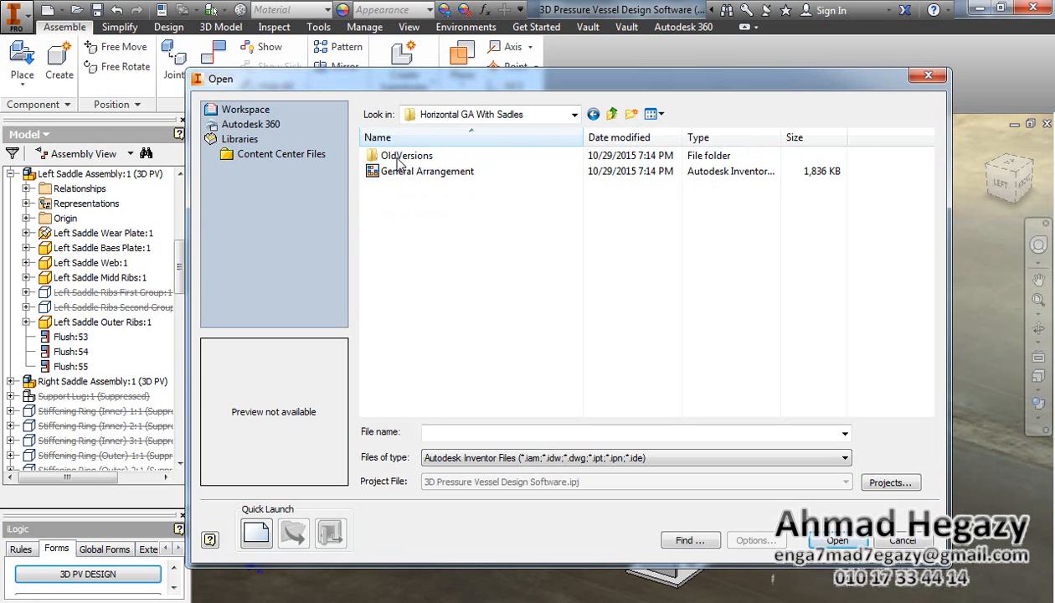
pyautogui.click(428, 171)
pyautogui.click(838, 540)
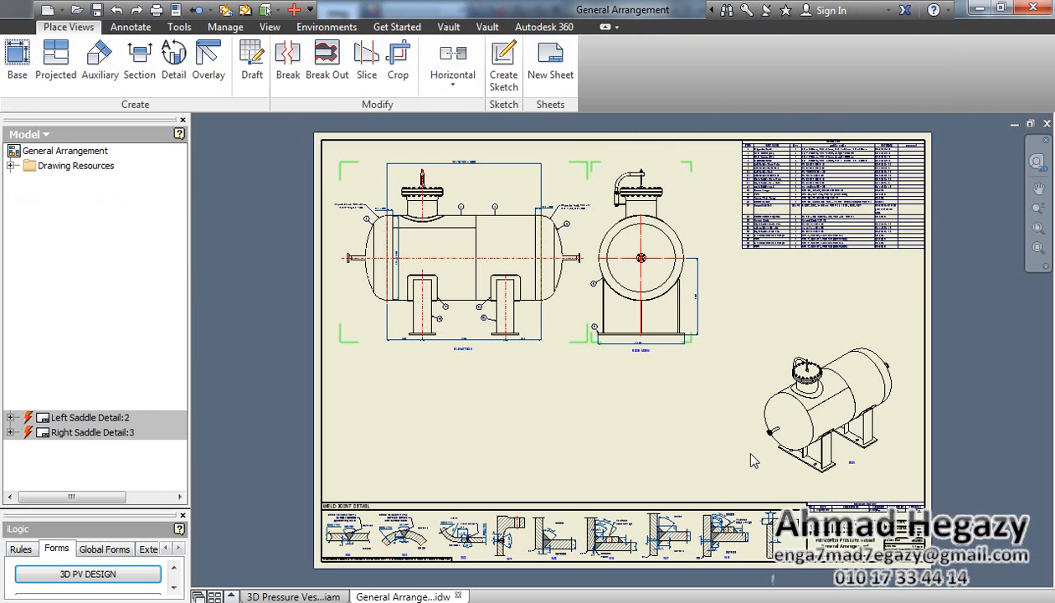
# - Answer the unsaved-changes prompt and save the vessel assembly with all its dependents (Yes to All)
pyautogui.click(754, 460)
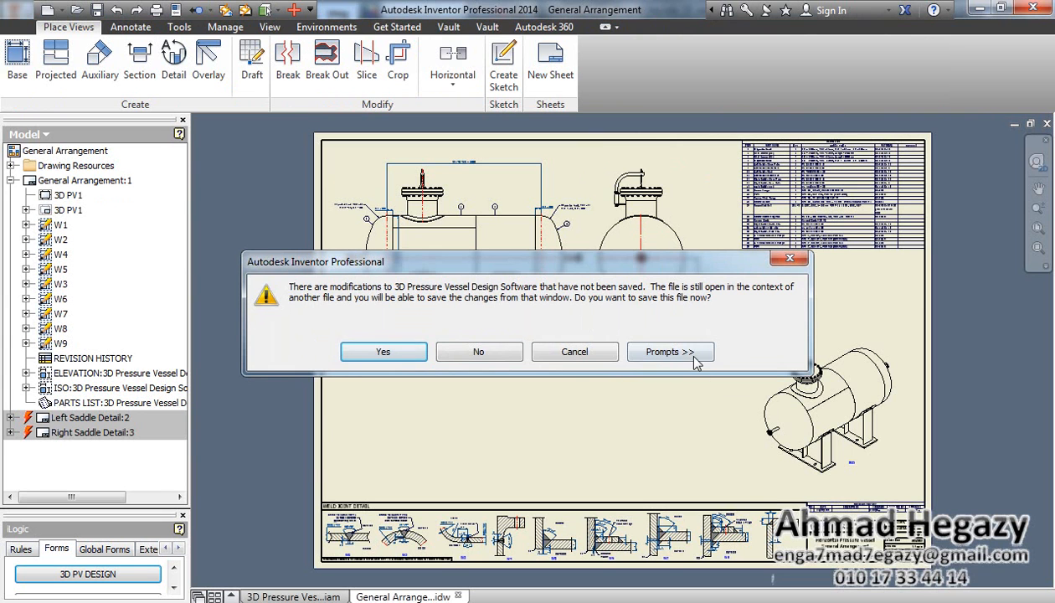
pyautogui.click(670, 352)
pyautogui.click(362, 429)
pyautogui.click(382, 352)
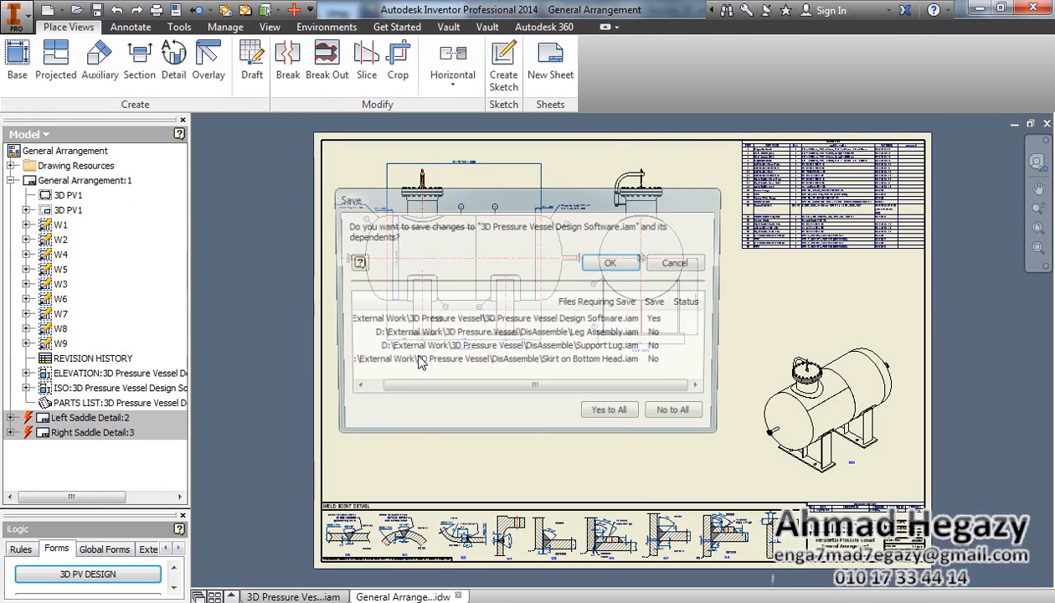
pyautogui.click(613, 415)
pyautogui.click(614, 263)
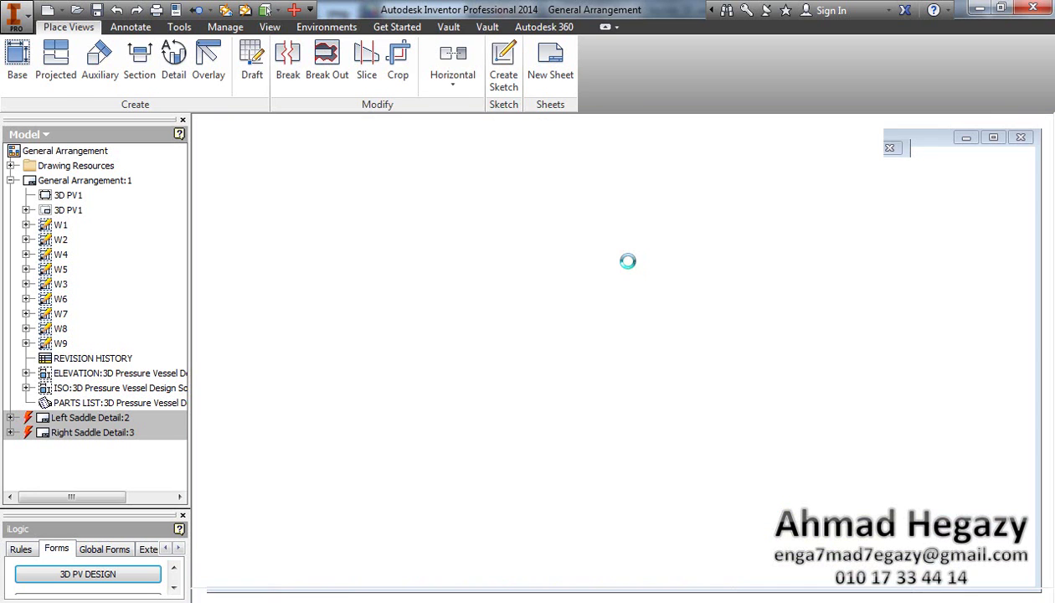
# - Accept the component update notice and maximize the General Arrangement drawing window
pyautogui.click(511, 347)
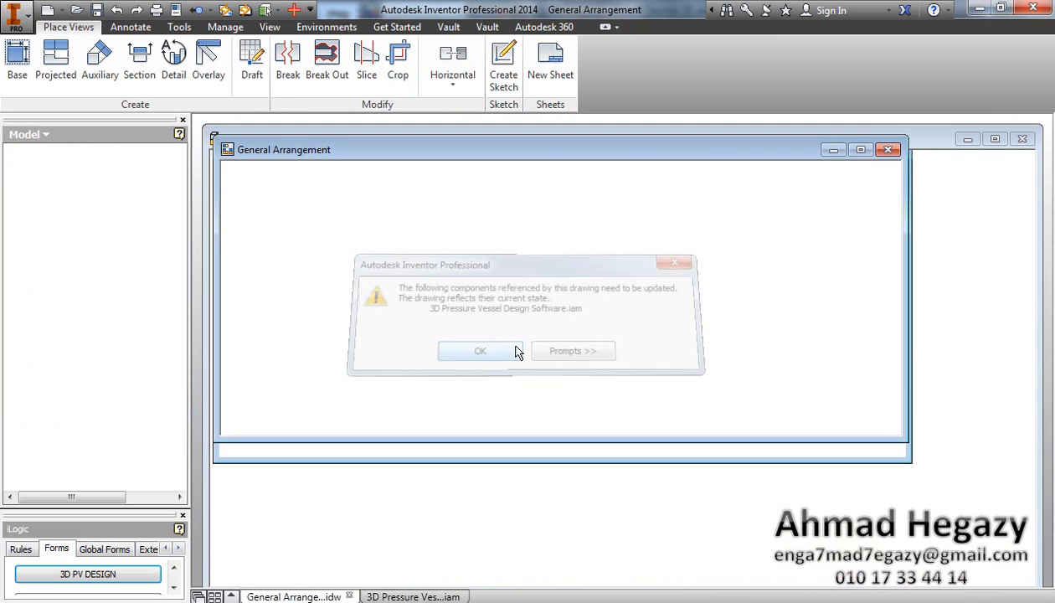
pyautogui.doubleClick(578, 150)
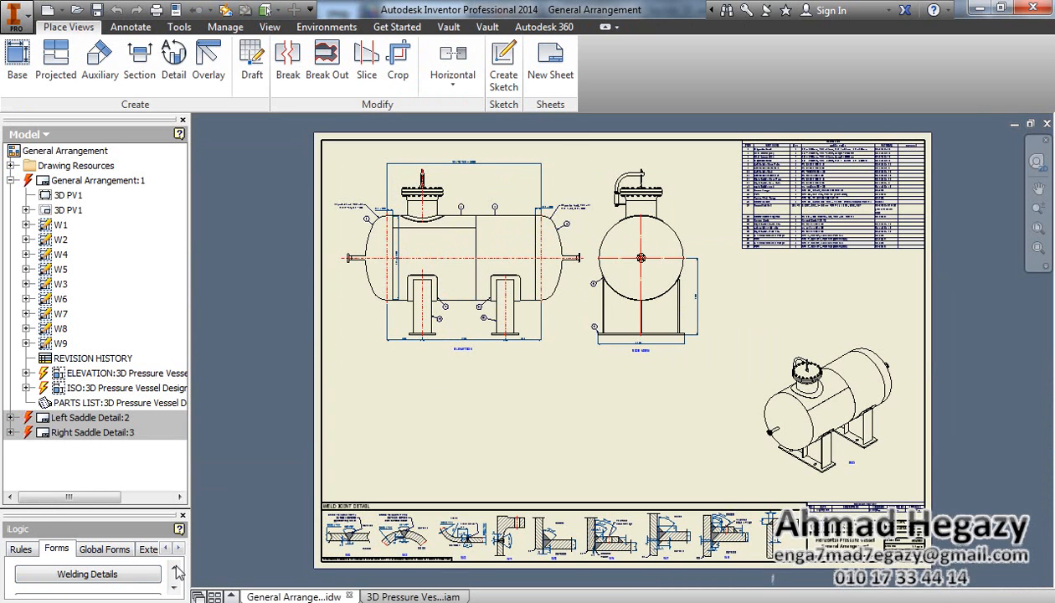
# - Enlarge the iLogic panel and bring up the Welding Details form beside the sheet
pyautogui.moveTo(130, 509); pyautogui.dragTo(124, 377)
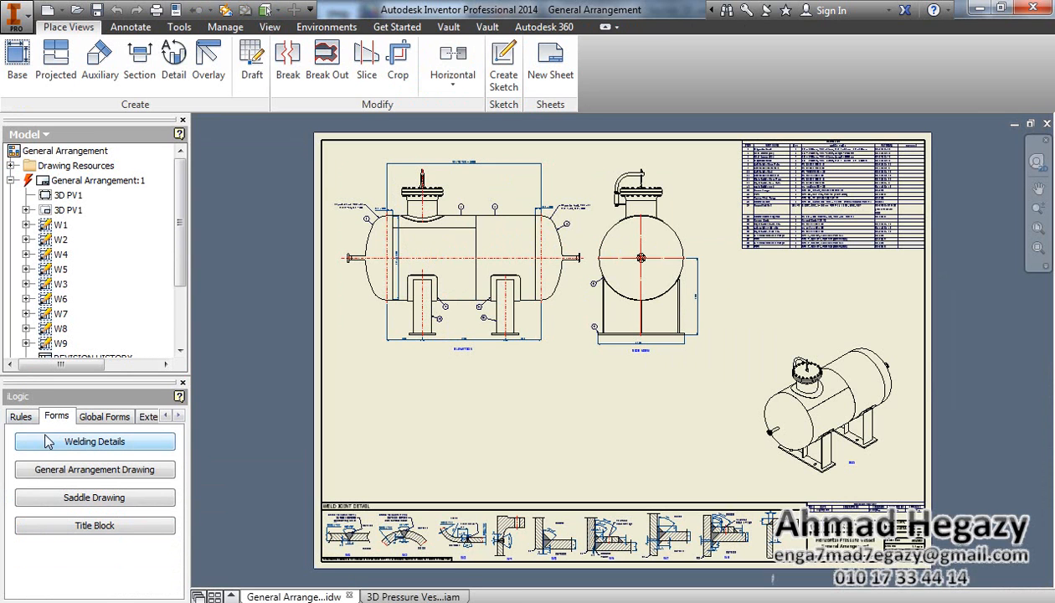
pyautogui.click(76, 446)
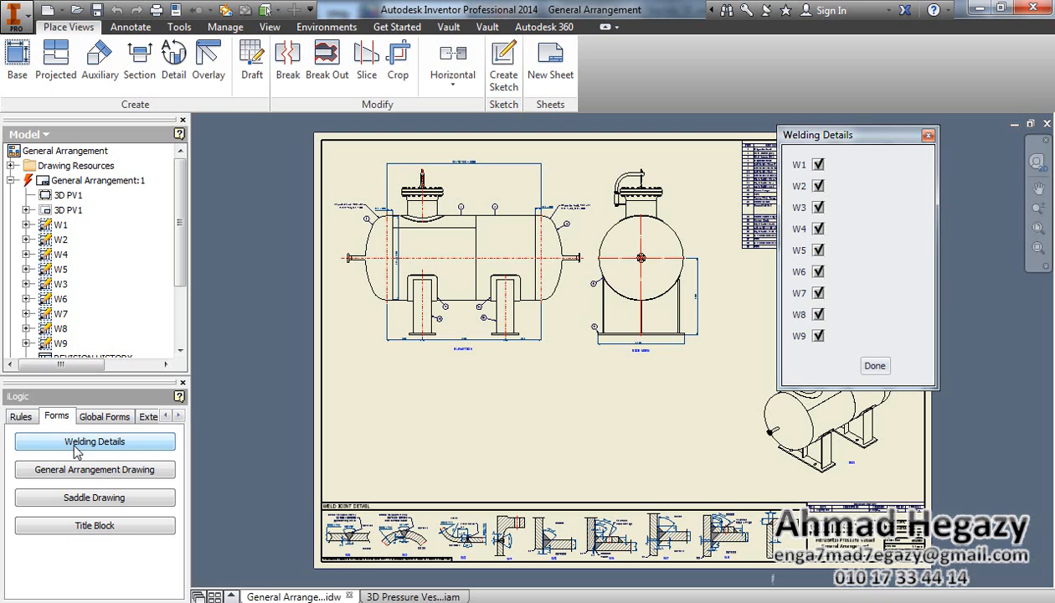
pyautogui.moveTo(874, 139); pyautogui.dragTo(279, 199)
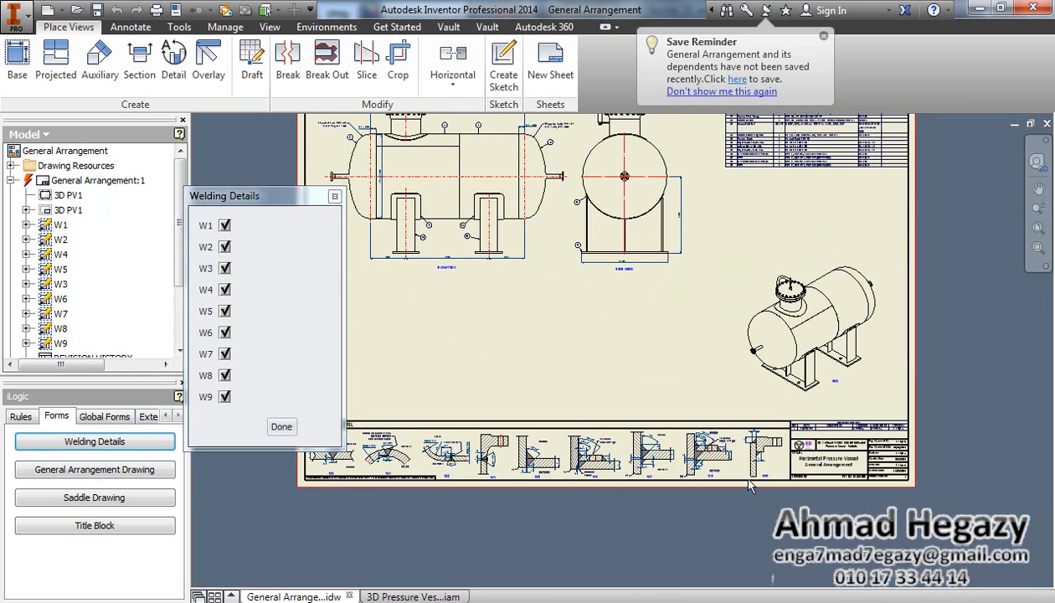
pyautogui.scroll(4, 708, 530)
pyautogui.scroll(2, 796, 456)
pyautogui.scroll(1, 795, 457)
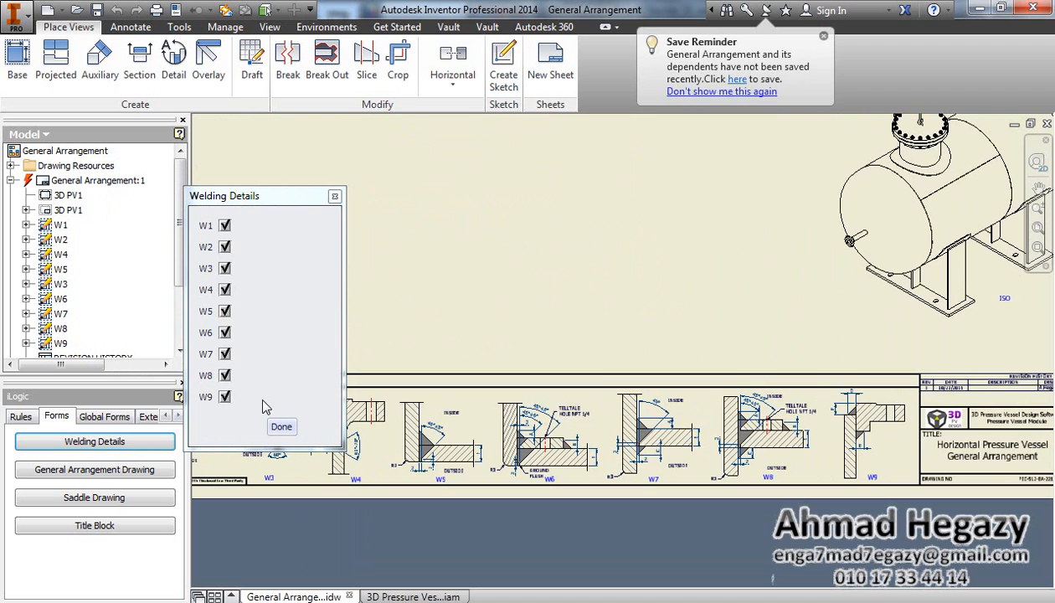
# - Uncheck weld details W9, W8, W7 and W6, accepting the update, and finish the form
pyautogui.click(224, 397)
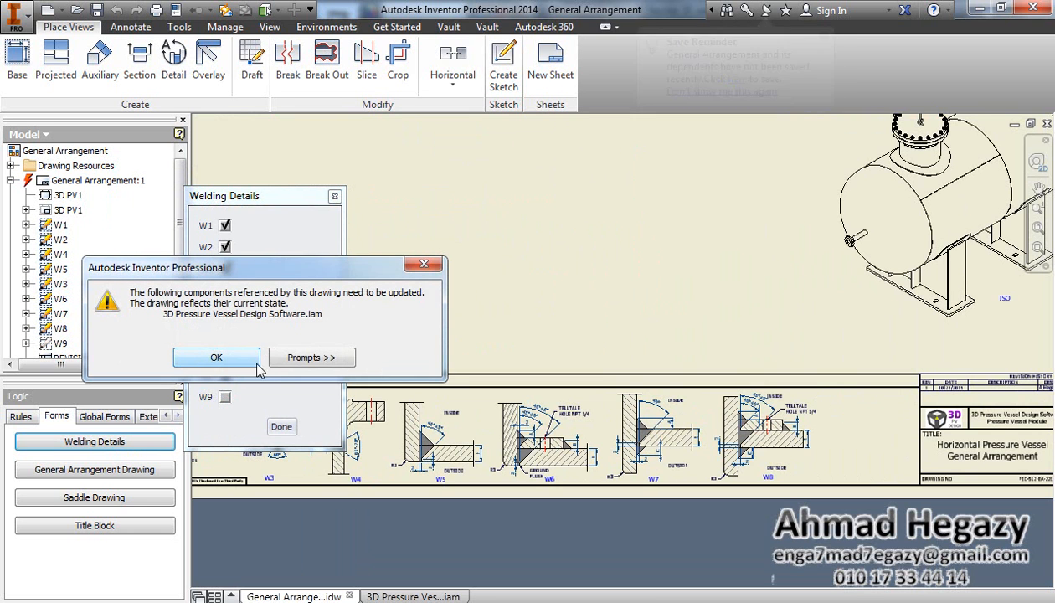
pyautogui.click(216, 358)
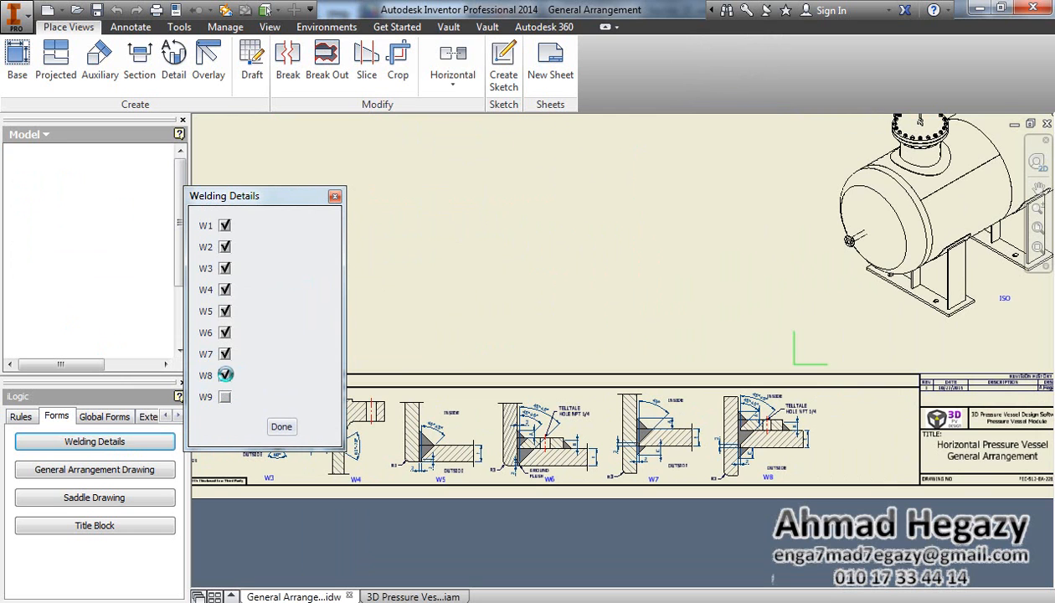
pyautogui.click(226, 375)
pyautogui.click(226, 354)
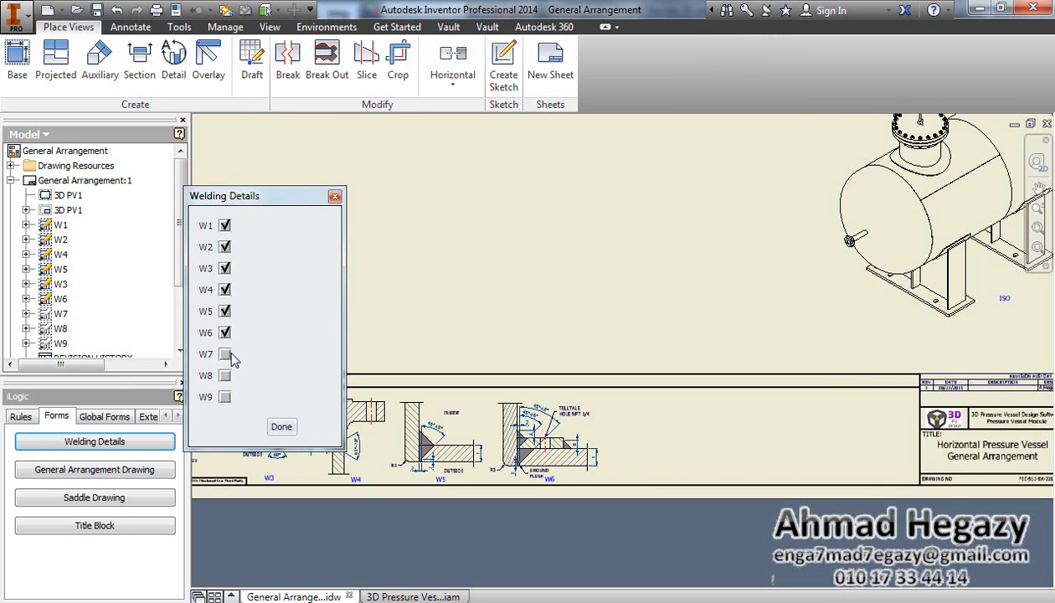
pyautogui.click(225, 333)
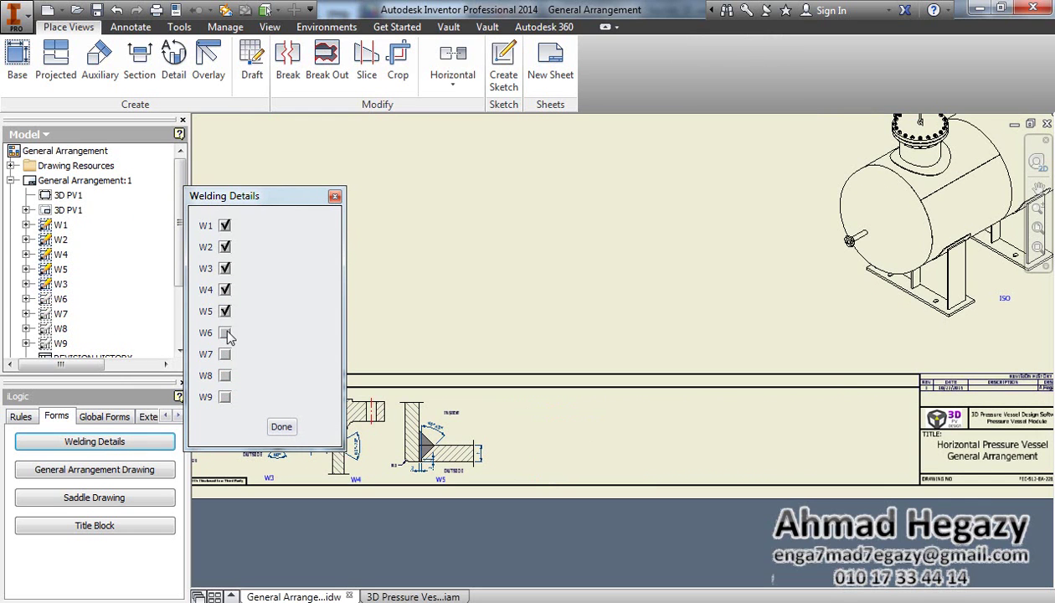
pyautogui.click(282, 426)
pyautogui.scroll(3, 569, 402)
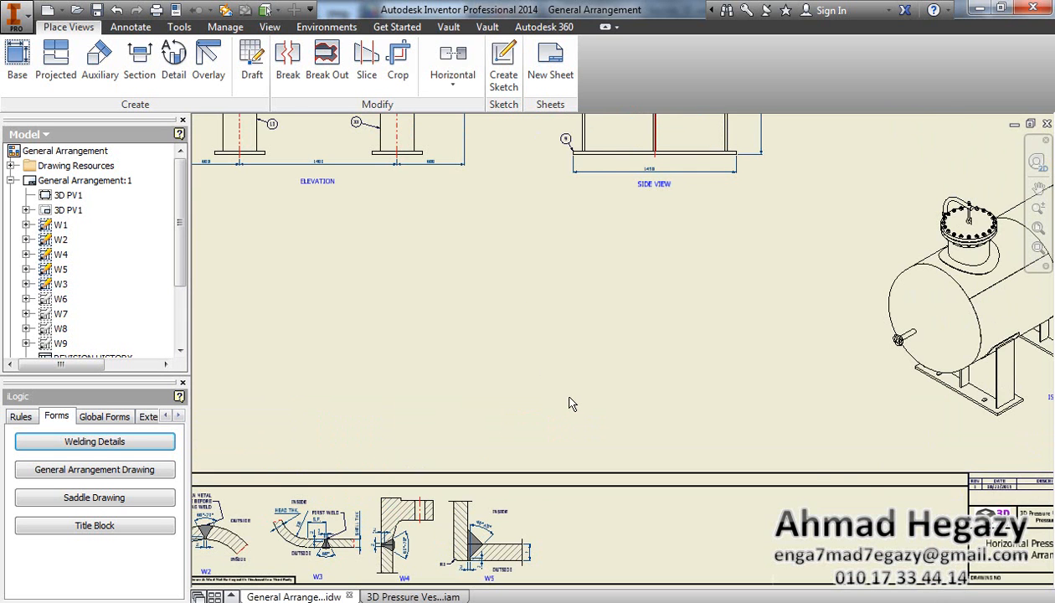
pyautogui.scroll(-3, 569, 403)
pyautogui.scroll(-3, 586, 346)
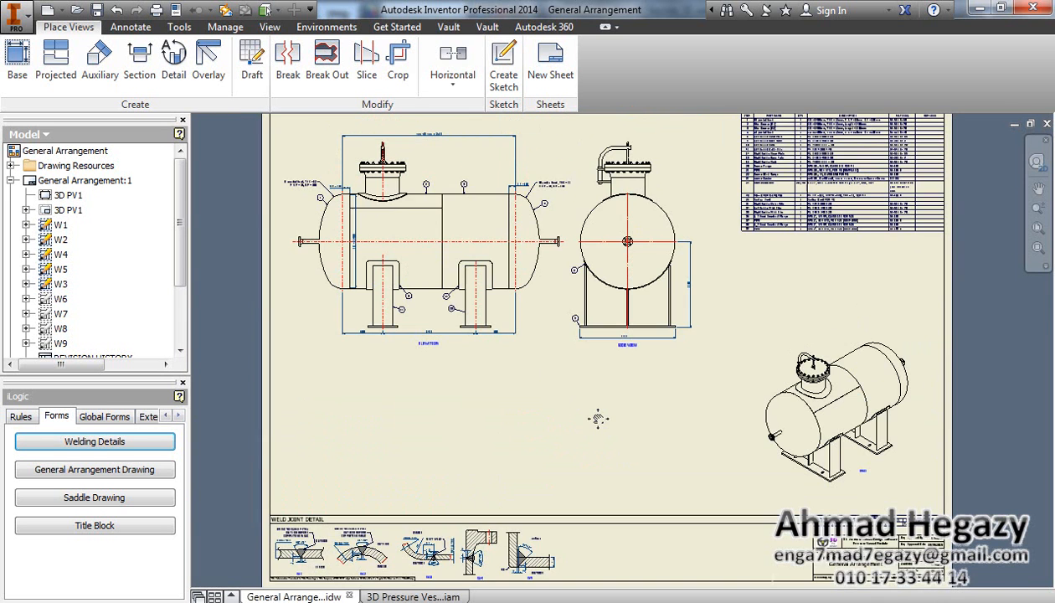
# - In the General Arrangement Drawing form keep sheet size A1 and review the arrangement scale
pyautogui.click(94, 469)
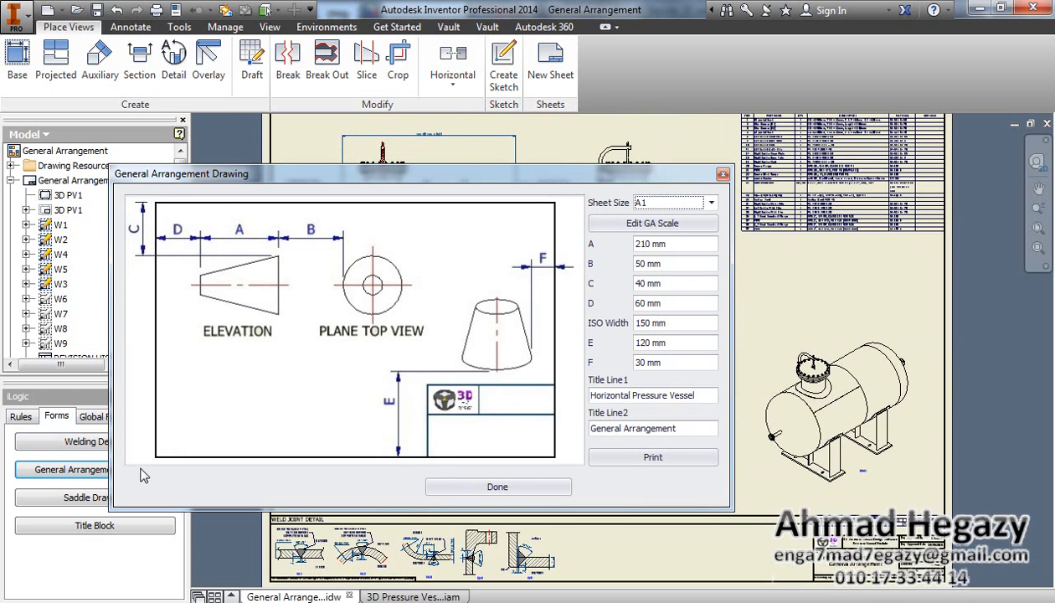
pyautogui.click(712, 204)
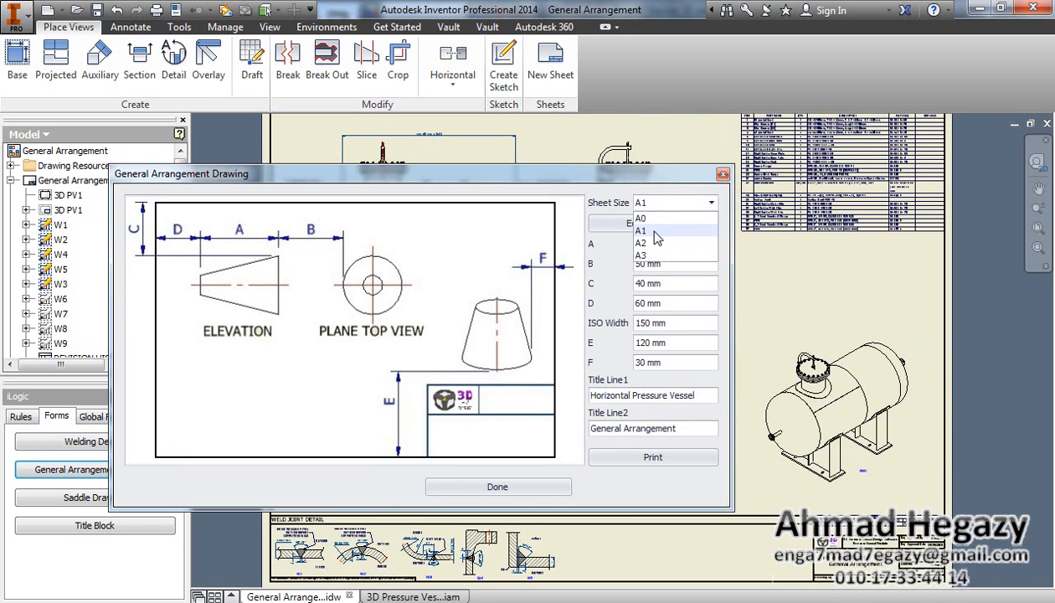
pyautogui.click(612, 249)
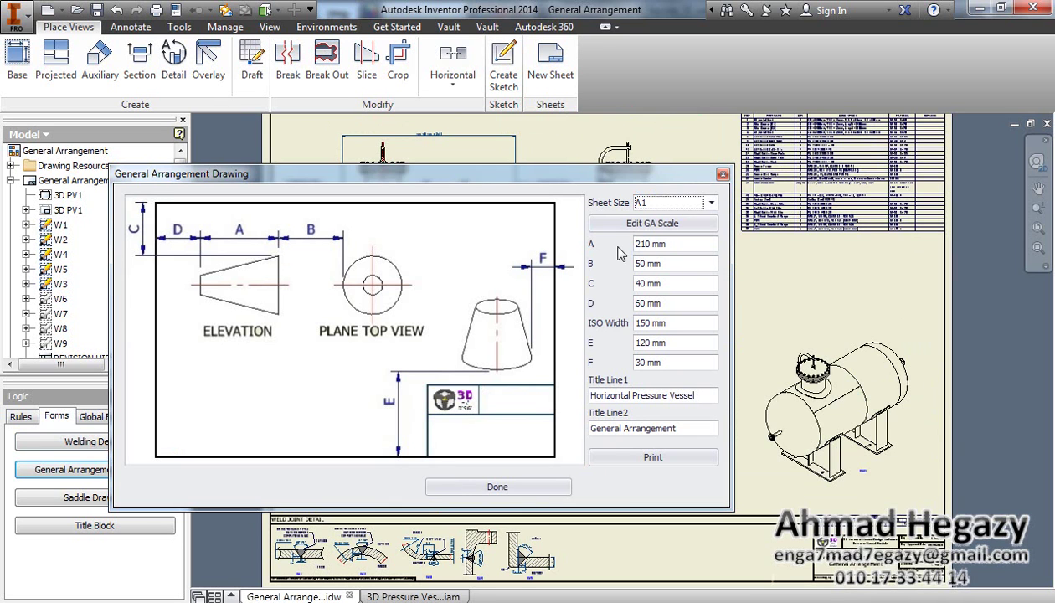
pyautogui.click(654, 224)
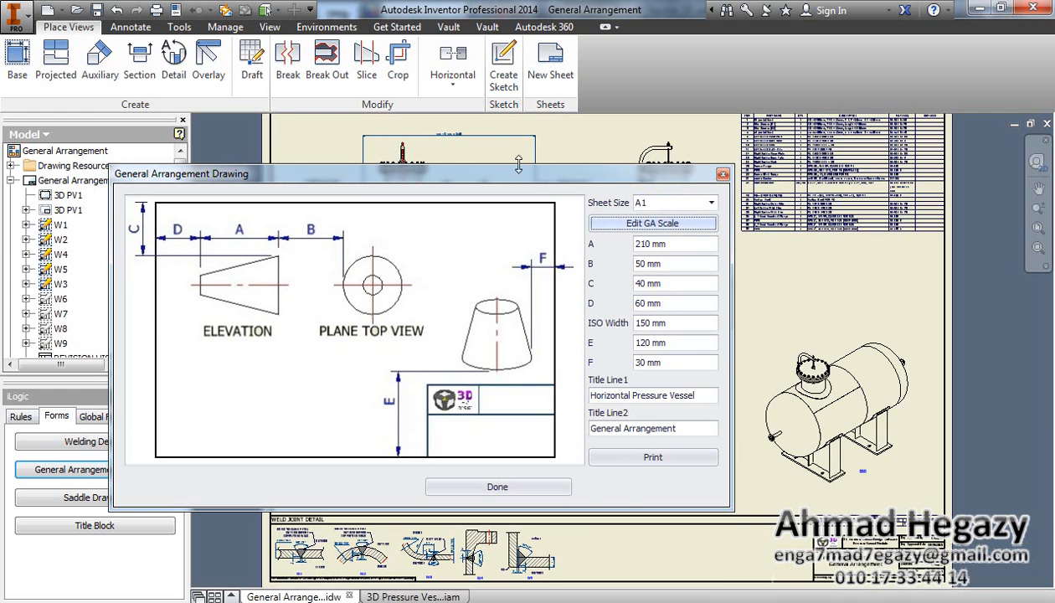
pyautogui.moveTo(528, 174)
pyautogui.mouseDown()
pyautogui.moveTo(427, 210)
pyautogui.moveTo(520, 192)
pyautogui.mouseUp()
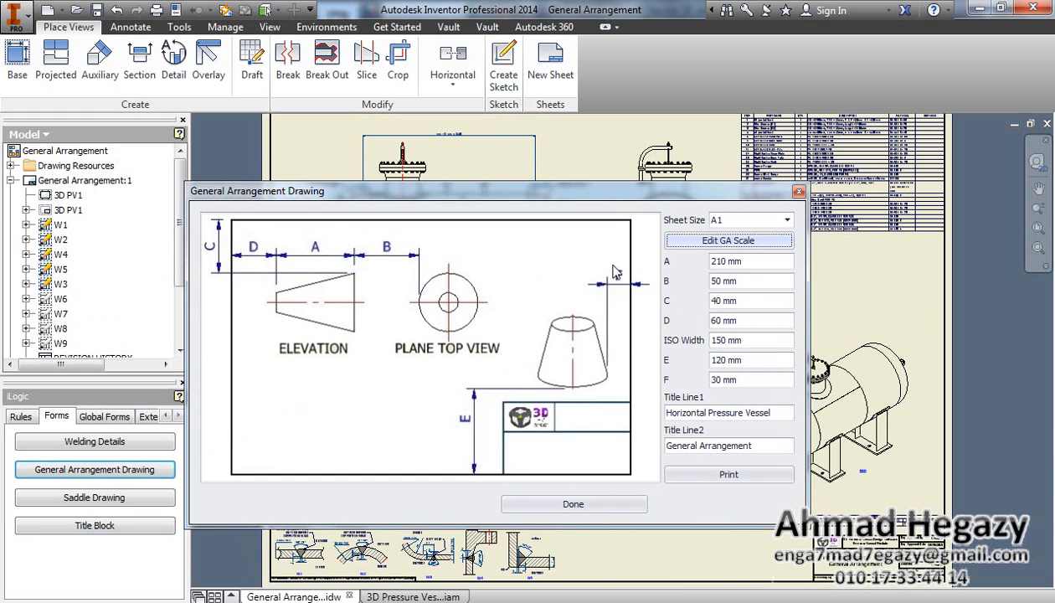
pyautogui.moveTo(578, 214); pyautogui.dragTo(754, 336)
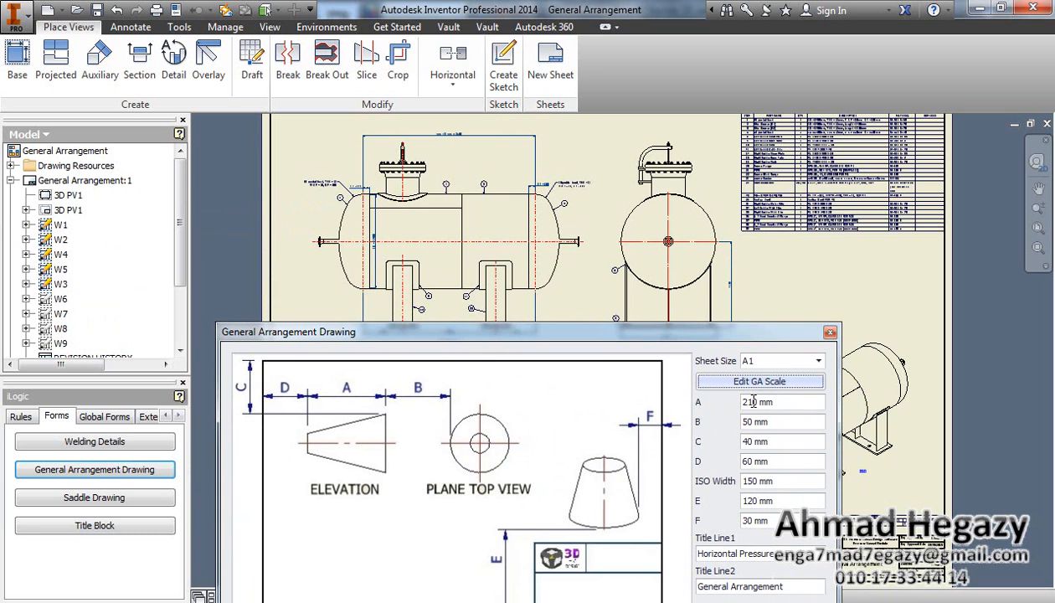
# - Change spacing A from 250 mm to 200 mm so the views regroup, leaving B 50, C 40, D 60
pyautogui.click(753, 402)
pyautogui.write('250')
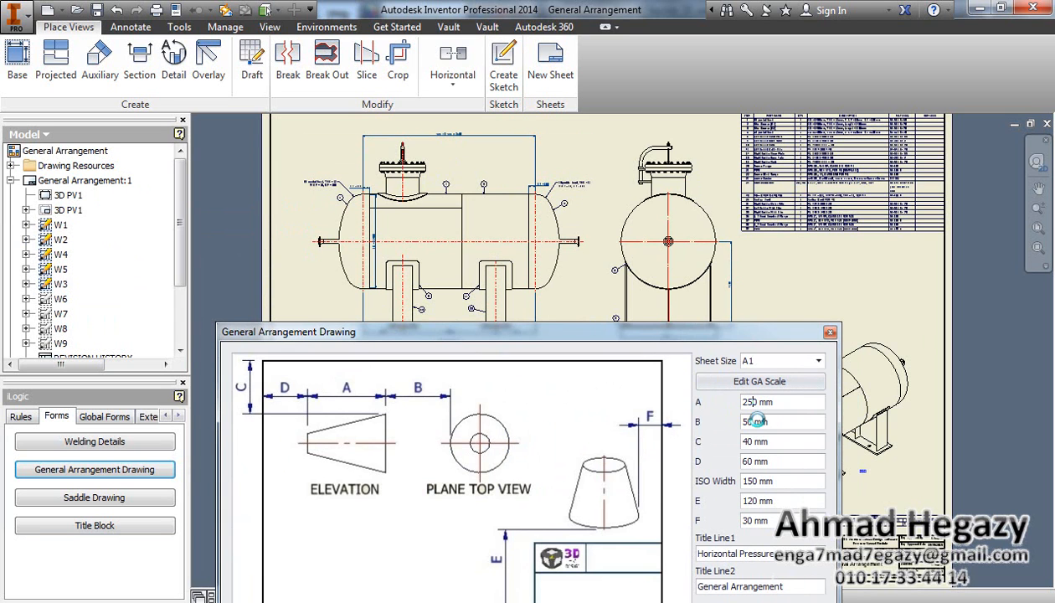
pyautogui.click(758, 421)
pyautogui.write('200')
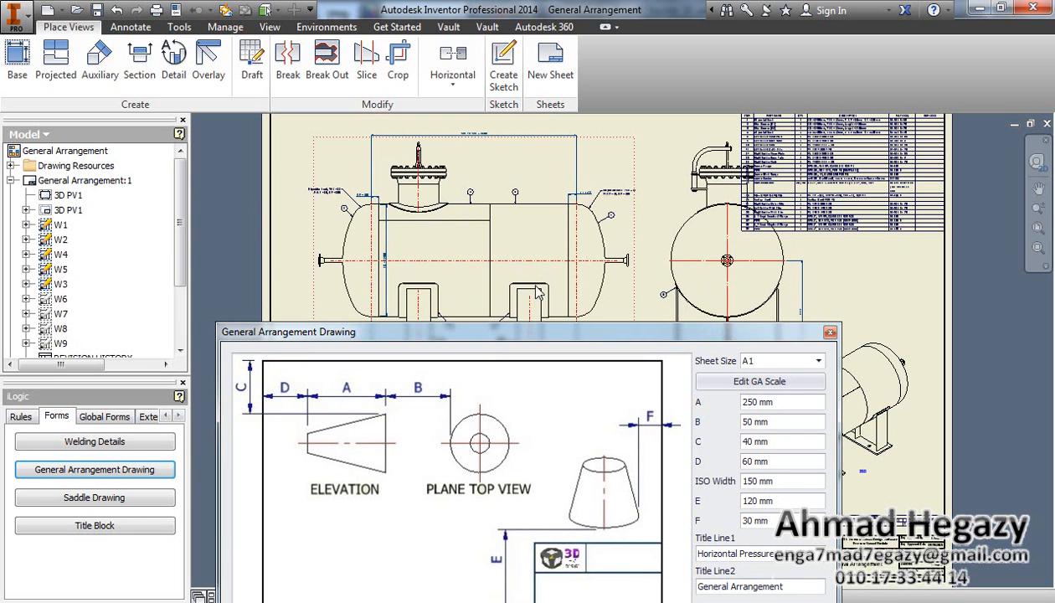
pyautogui.click(751, 402)
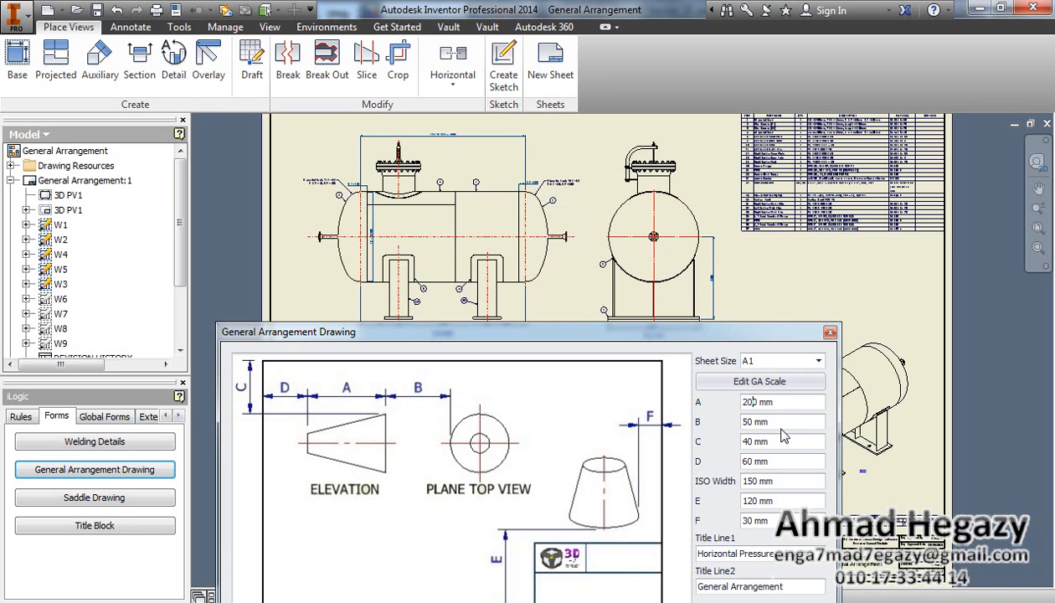
pyautogui.doubleClick(782, 441)
# - Replace Title Line1 with FEC Vessel, dismiss the missing BASE PLATE view error, and close the form
pyautogui.moveTo(582, 332); pyautogui.dragTo(459, 203)
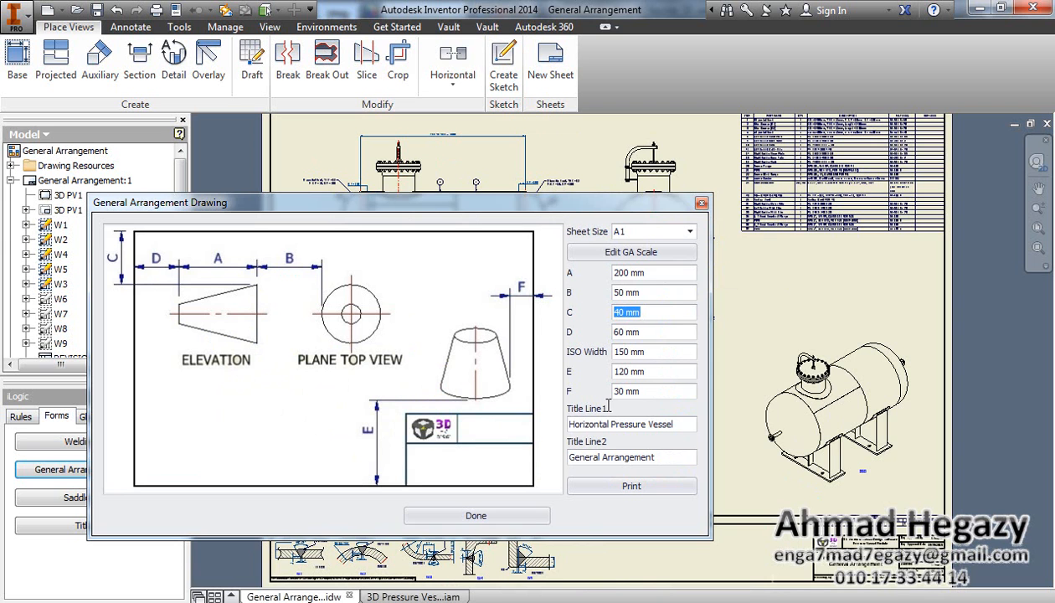
pyautogui.scroll(5, 771, 452)
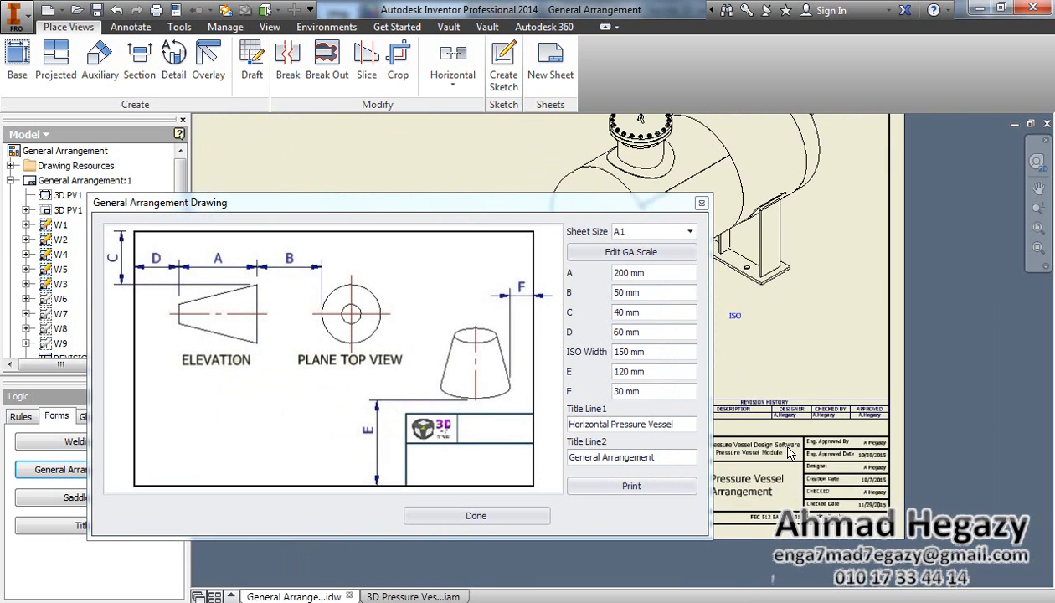
pyautogui.scroll(3, 770, 452)
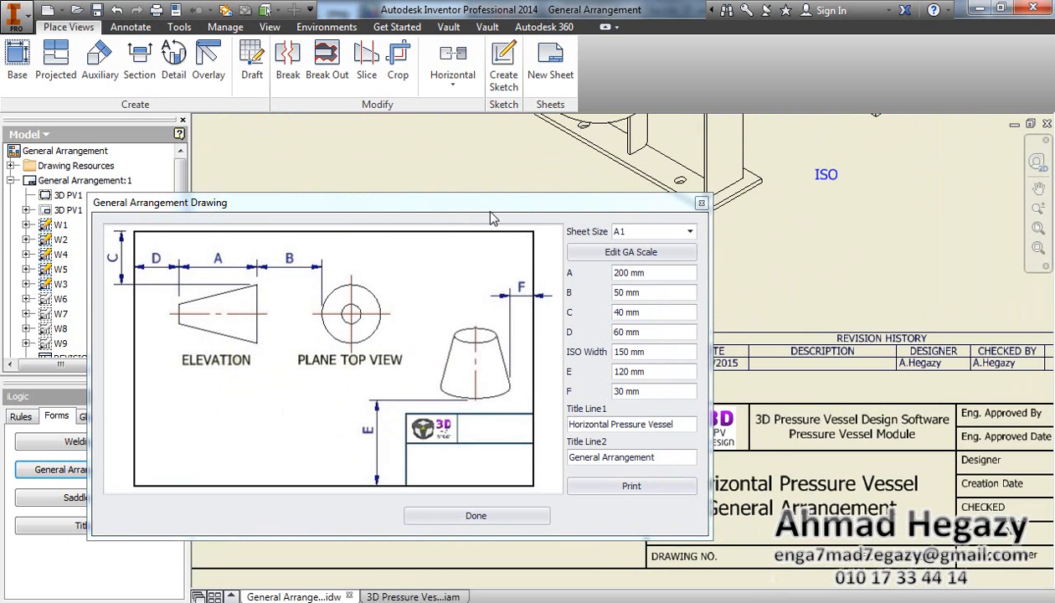
pyautogui.moveTo(490, 213); pyautogui.dragTo(444, 199)
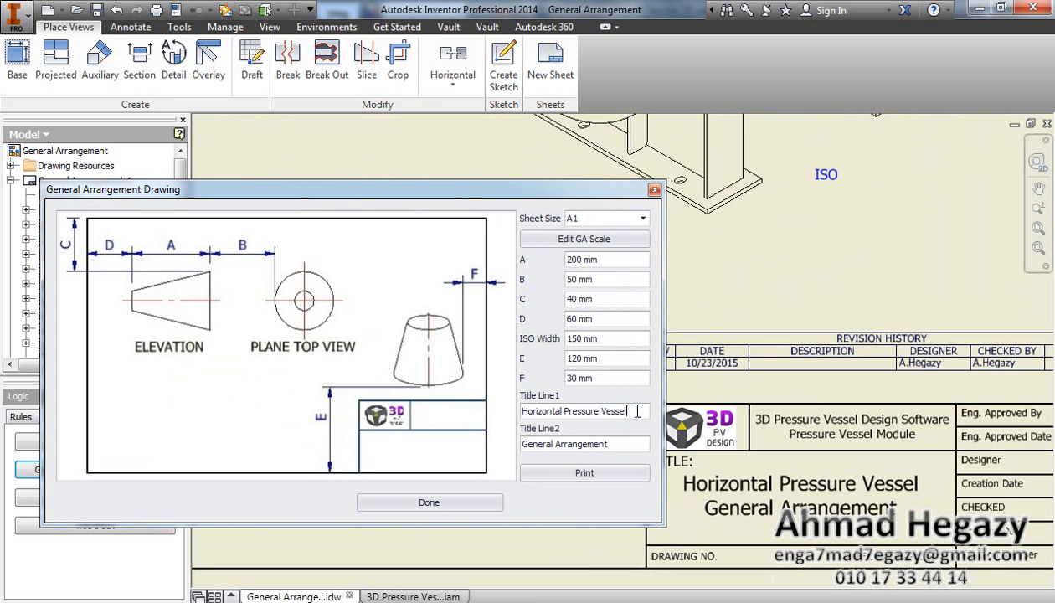
pyautogui.moveTo(630, 411); pyautogui.dragTo(502, 410)
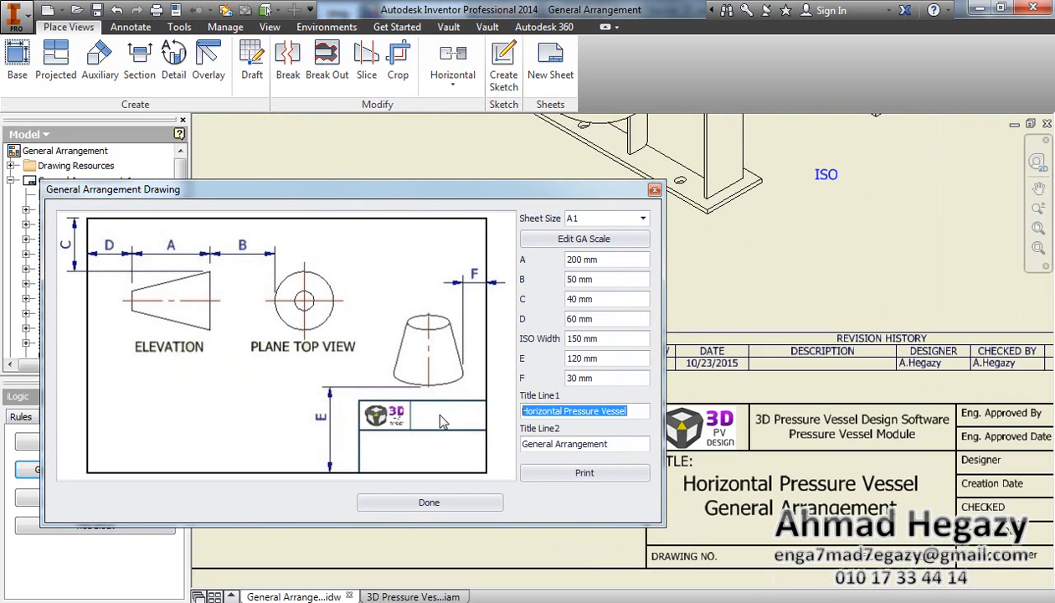
pyautogui.write('FEC')
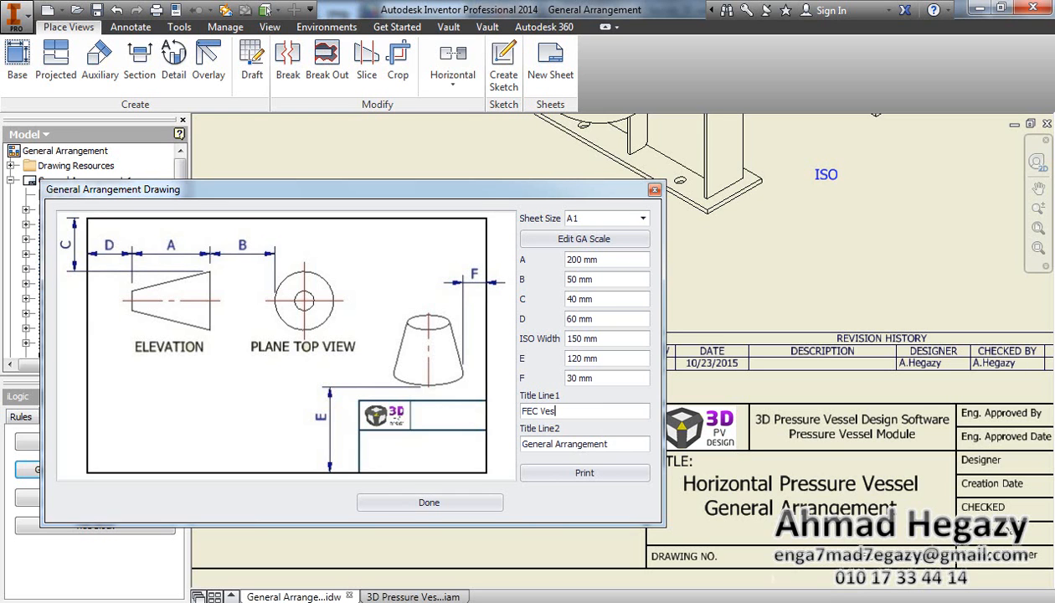
pyautogui.press('Return')
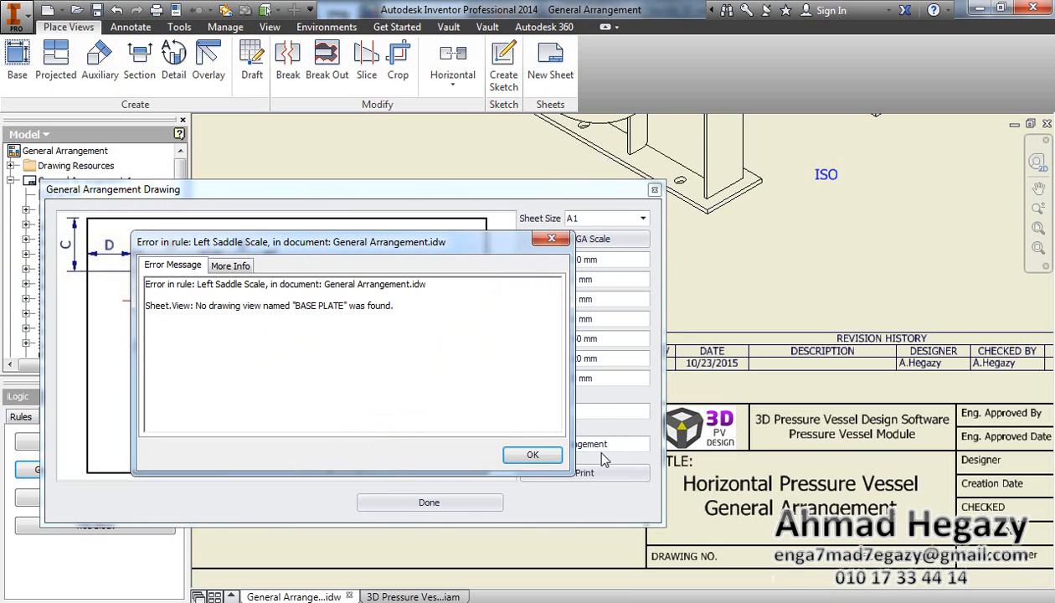
pyautogui.click(532, 455)
pyautogui.write('FEC Vessel')
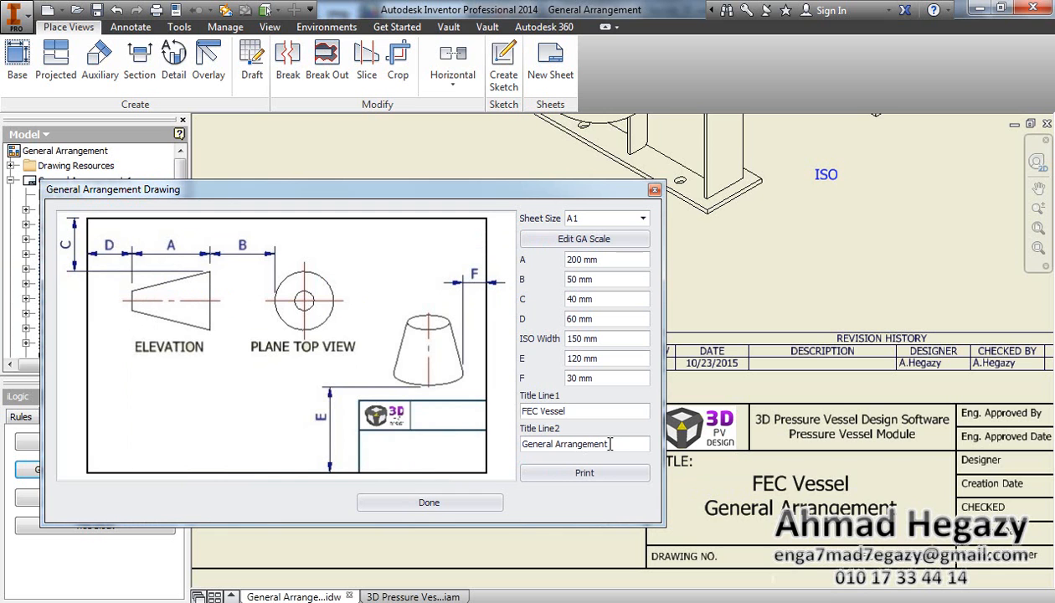
pyautogui.click(438, 503)
pyautogui.scroll(3, 536, 469)
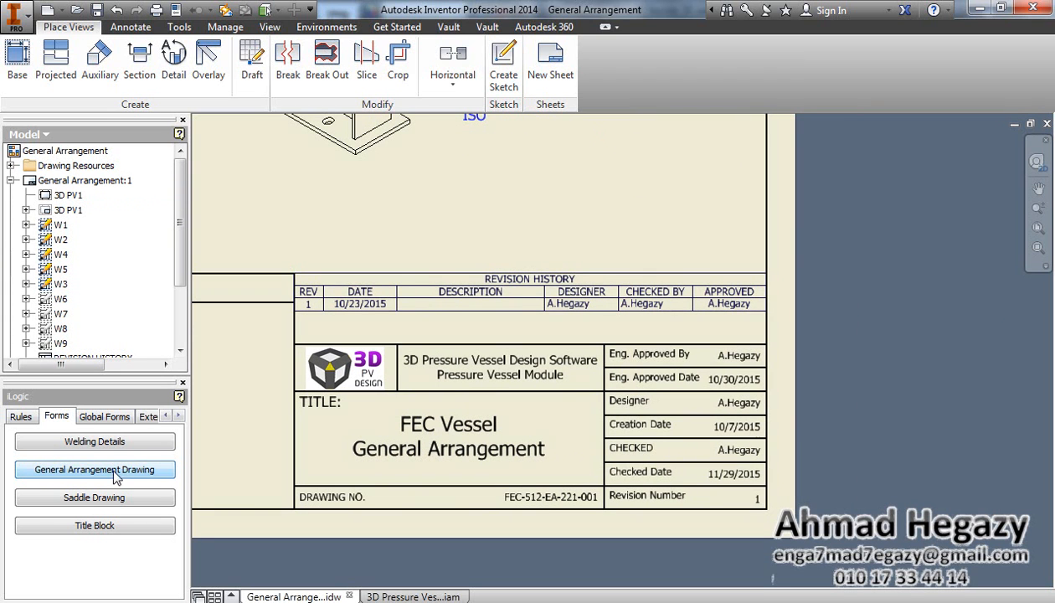
pyautogui.click(84, 530)
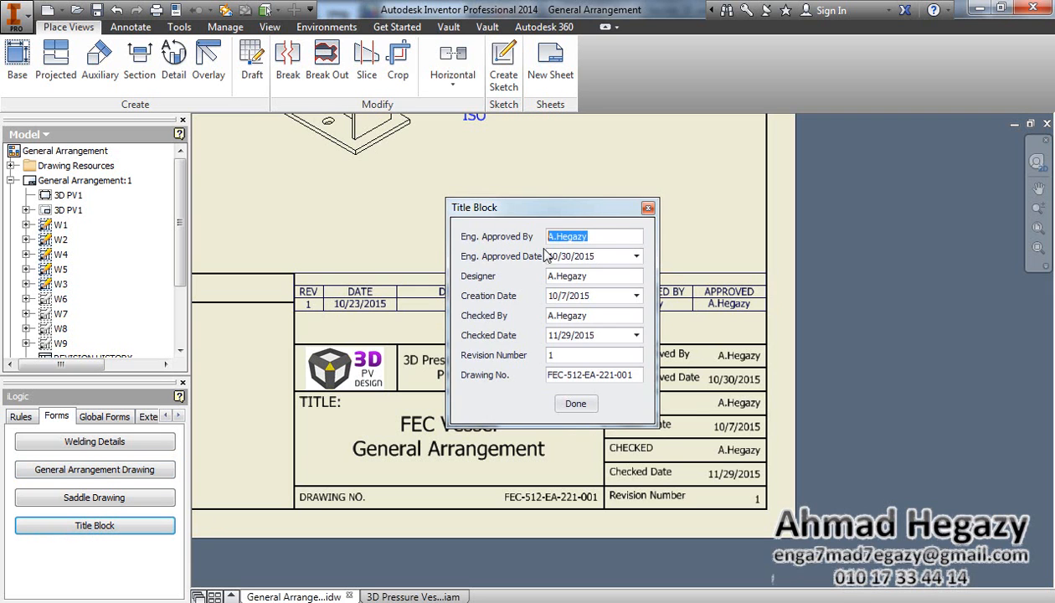
pyautogui.moveTo(571, 211); pyautogui.dragTo(450, 270)
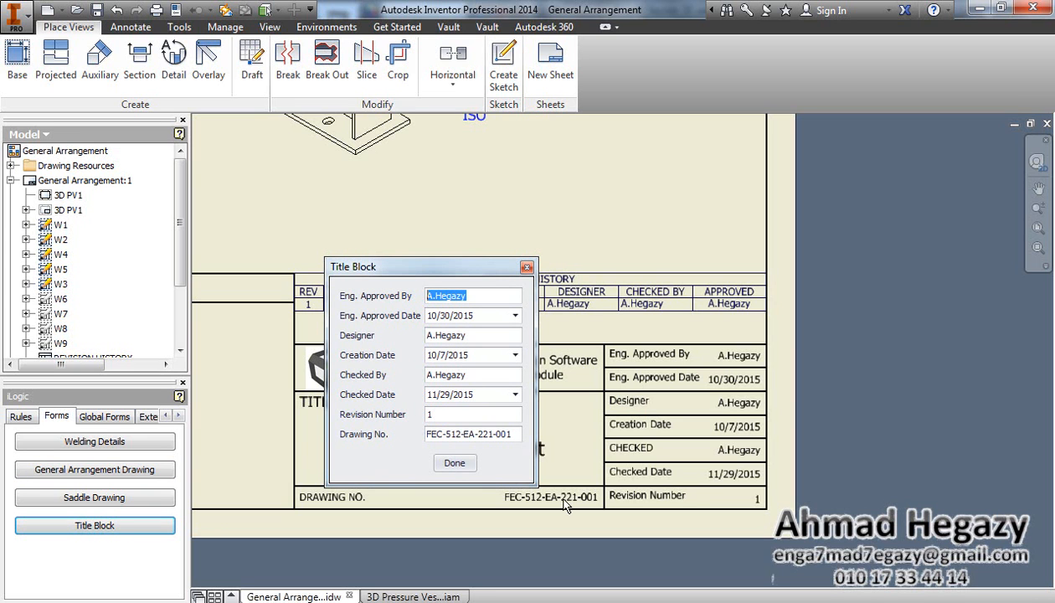
pyautogui.click(454, 464)
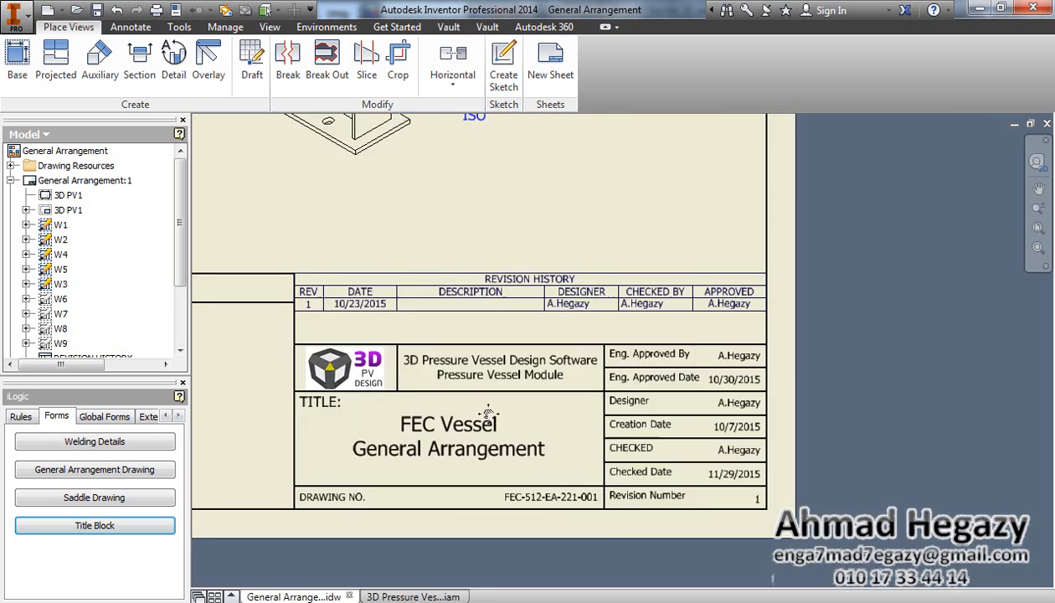
pyautogui.scroll(-3, 553, 356)
pyautogui.scroll(-2, 661, 439)
pyautogui.scroll(-2, 553, 356)
pyautogui.scroll(2, 503, 410)
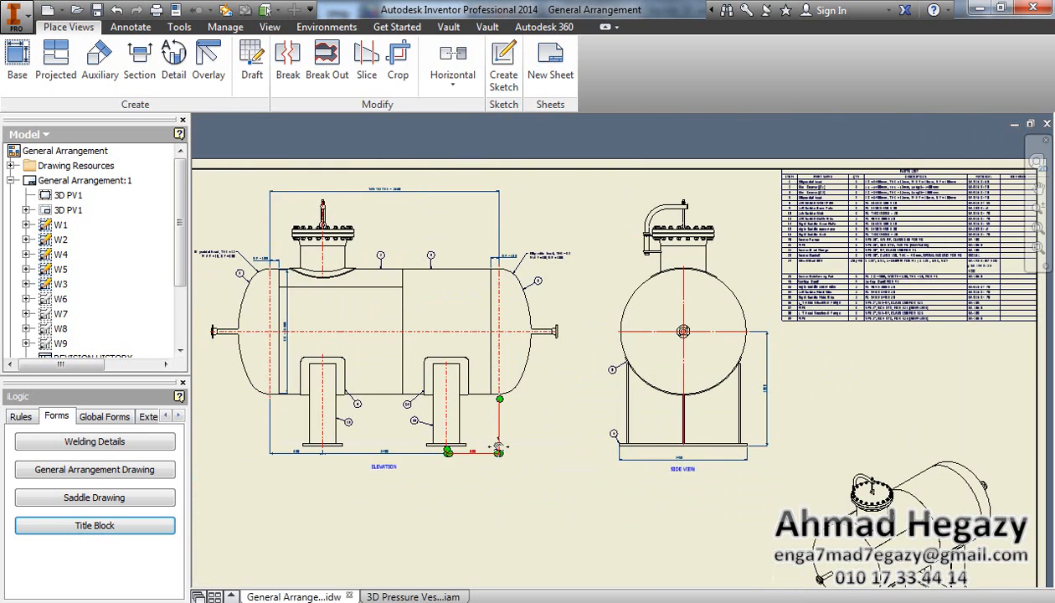
pyautogui.scroll(3, 419, 335)
pyautogui.scroll(2, 377, 308)
pyautogui.scroll(-2, 377, 308)
pyautogui.scroll(1, 352, 180)
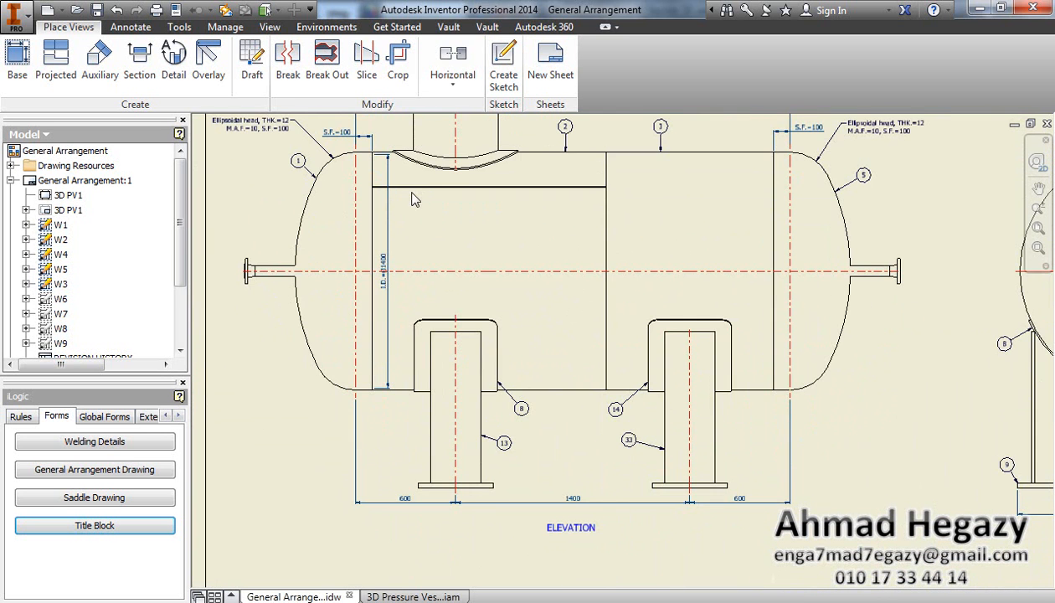
pyautogui.scroll(2, 459, 335)
# - Place the flange-to-saddle distance and the 400 manhole nozzle height above the shell, then finish
pyautogui.moveTo(459, 335); pyautogui.dragTo(451, 345, button='middle')
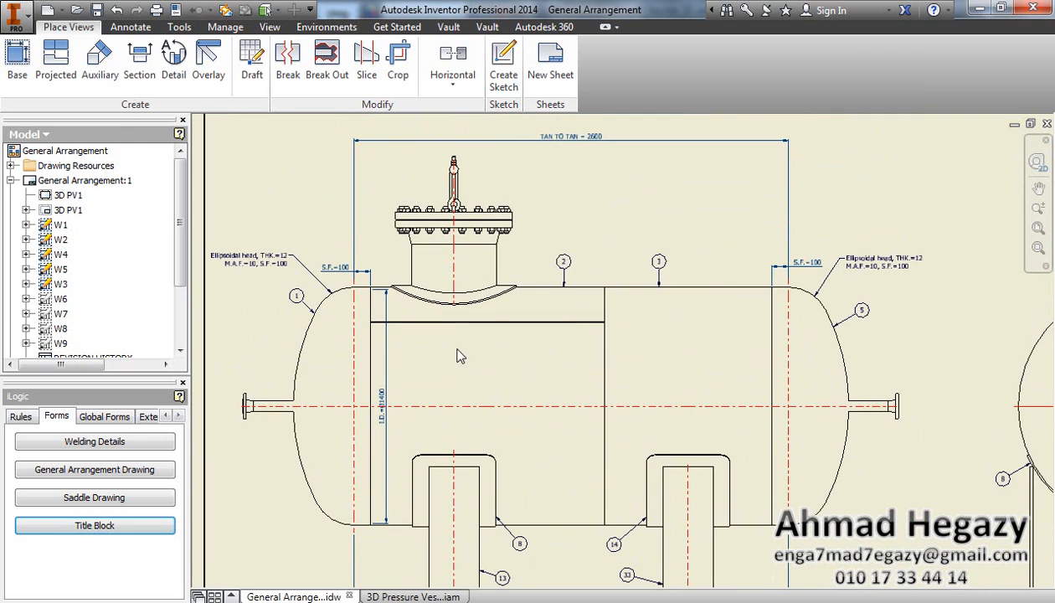
pyautogui.click(130, 27)
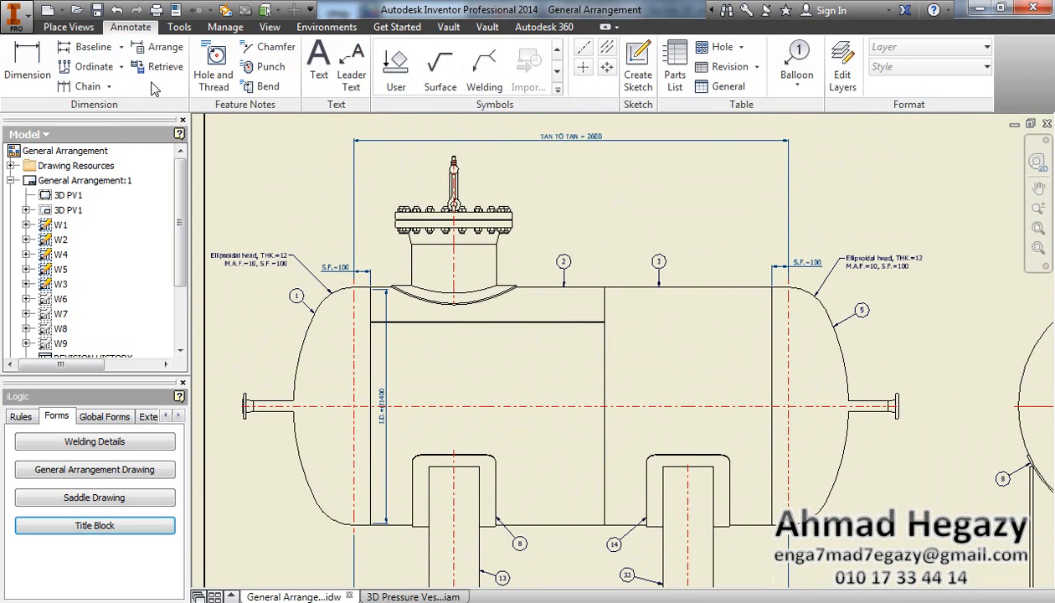
pyautogui.scroll(-5, 242, 408)
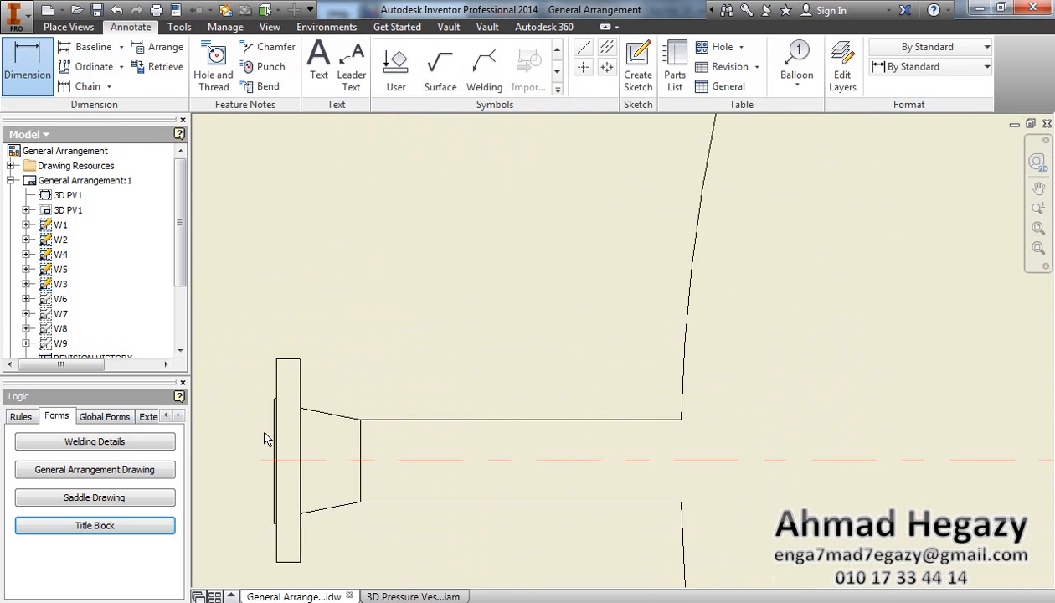
pyautogui.click(274, 434)
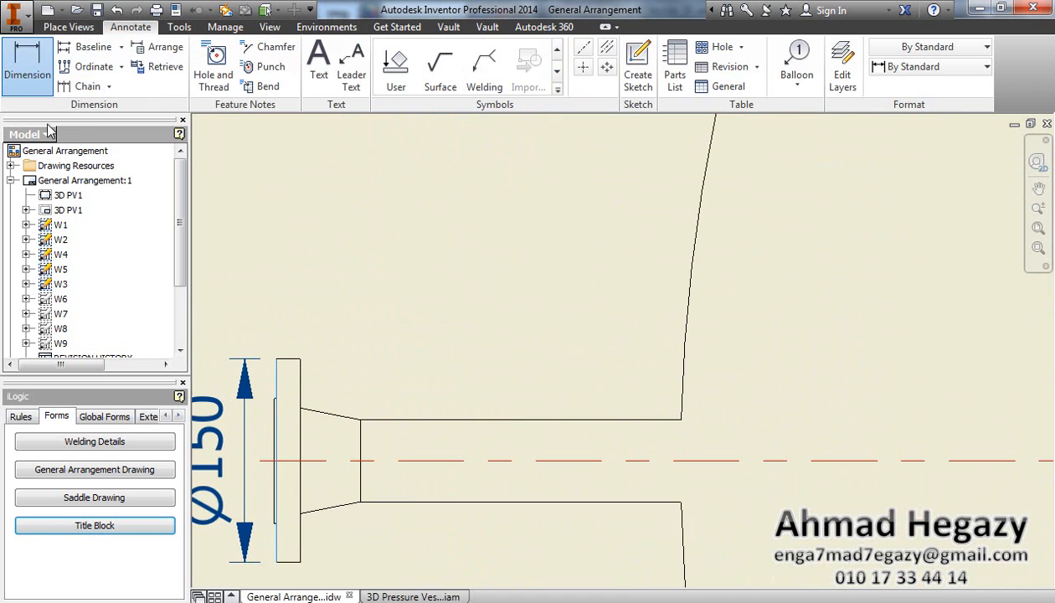
pyautogui.click(277, 417)
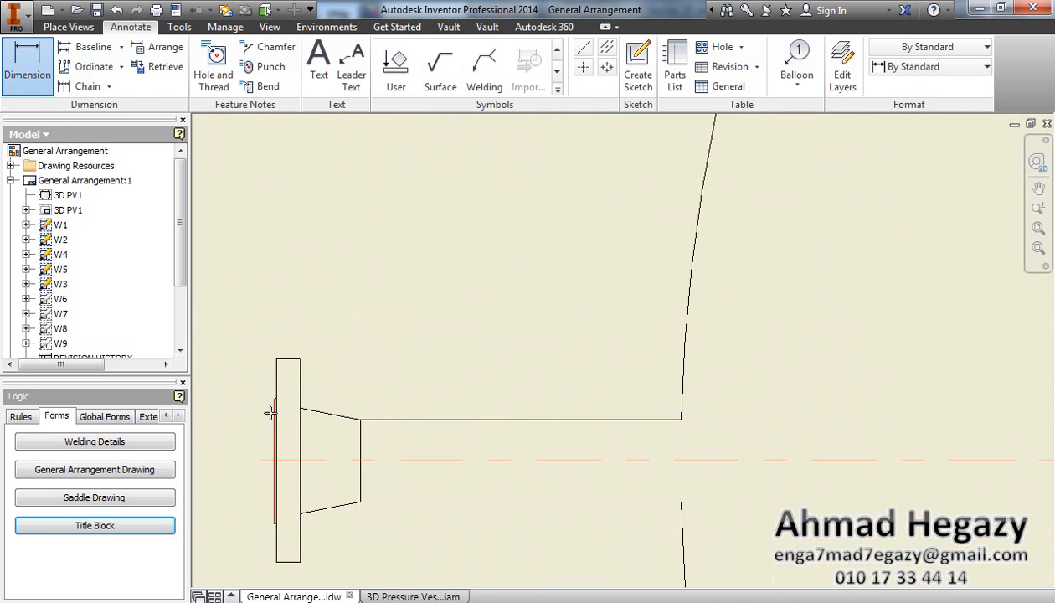
pyautogui.scroll(5, 276, 416)
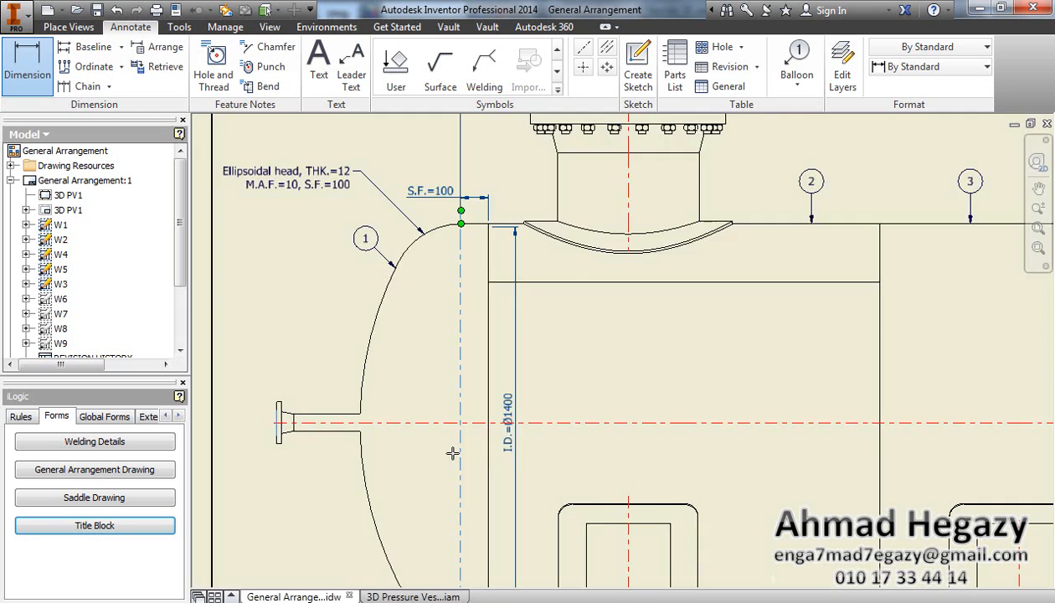
pyautogui.scroll(-5, 452, 453)
pyautogui.scroll(3, 452, 453)
pyautogui.scroll(3, 469, 456)
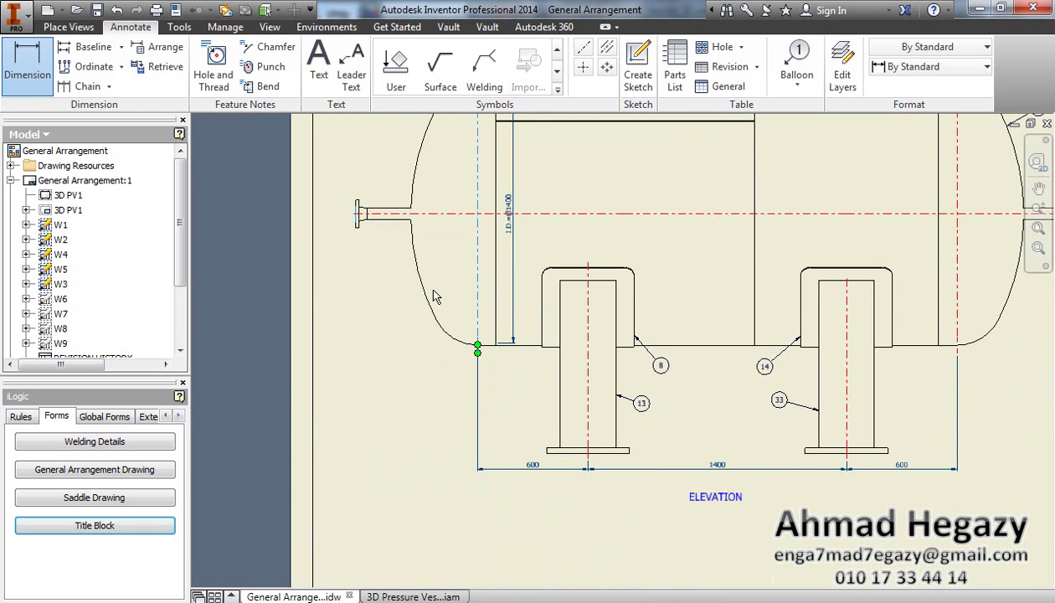
pyautogui.click(484, 469)
pyautogui.scroll(-4, 476, 436)
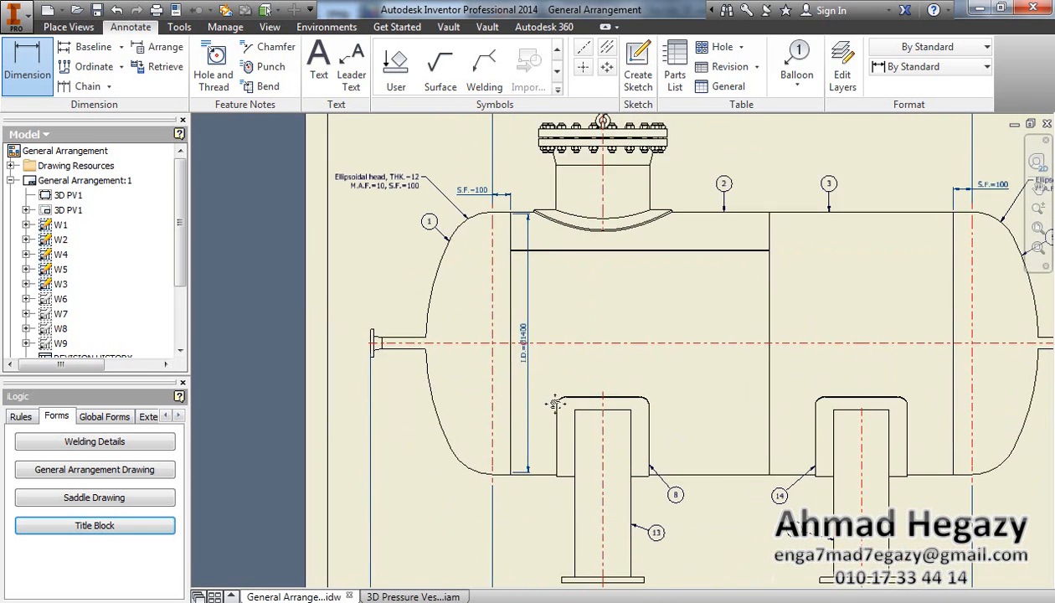
pyautogui.scroll(3, 502, 430)
pyautogui.scroll(4, 586, 251)
pyautogui.scroll(2, 587, 251)
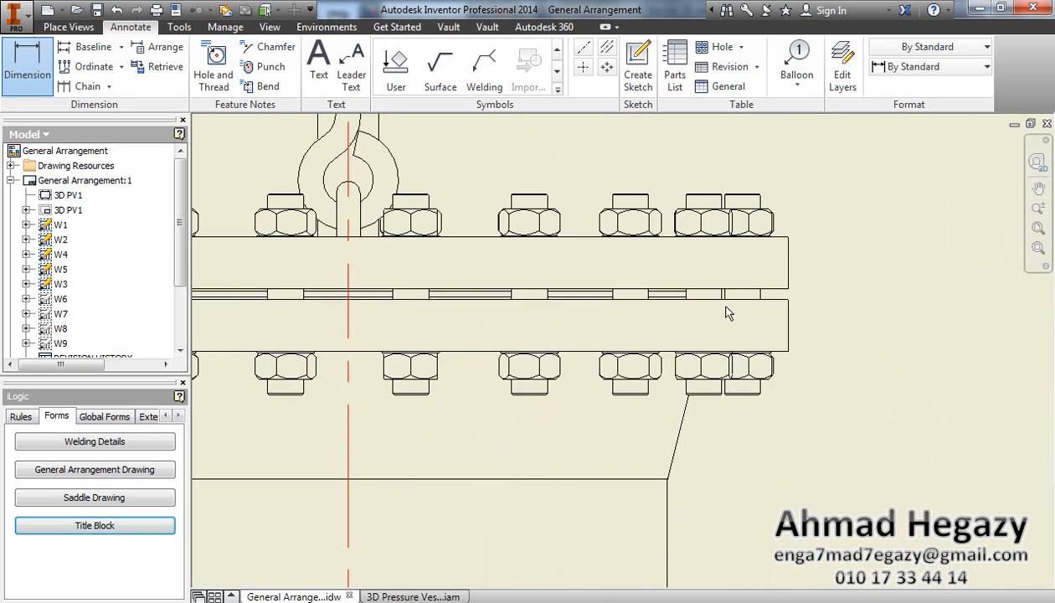
pyautogui.scroll(2, 673, 299)
pyautogui.scroll(-5, 672, 298)
pyautogui.scroll(-2, 673, 298)
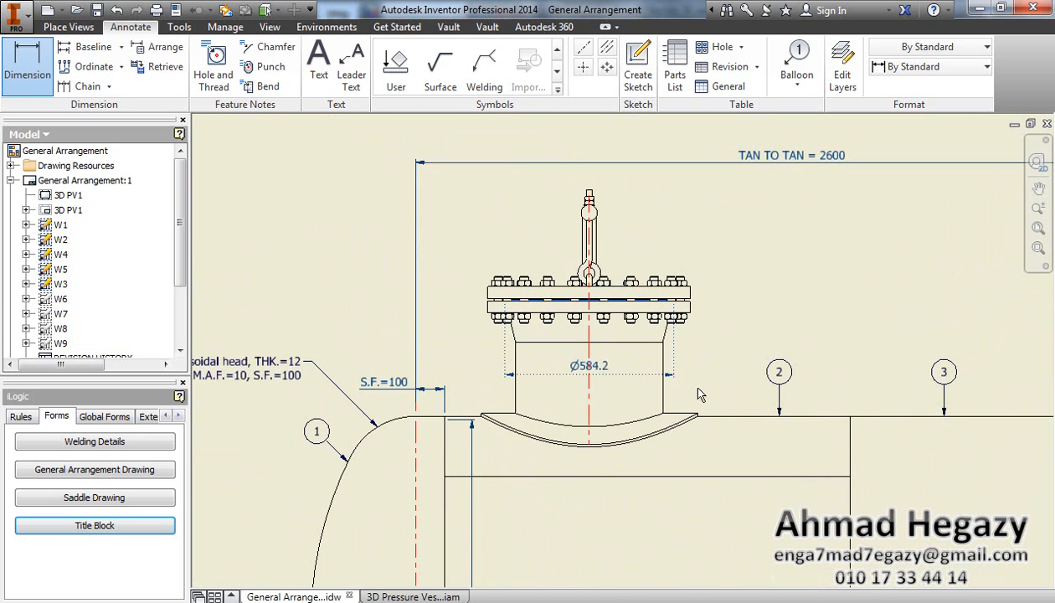
pyautogui.click(719, 360)
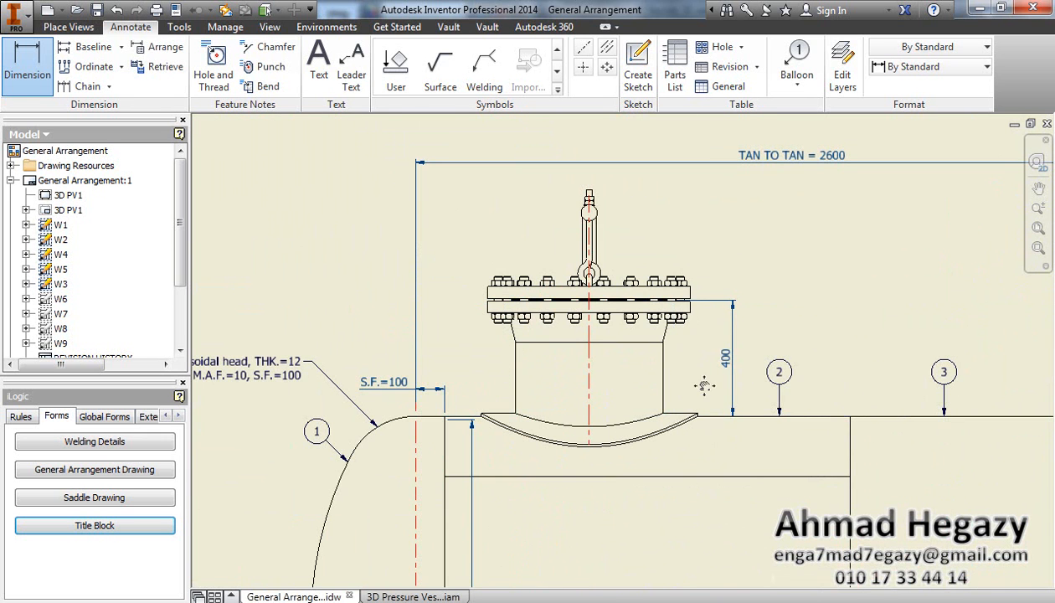
pyautogui.scroll(-3, 716, 360)
pyautogui.scroll(1, 561, 328)
pyautogui.scroll(-2, 559, 319)
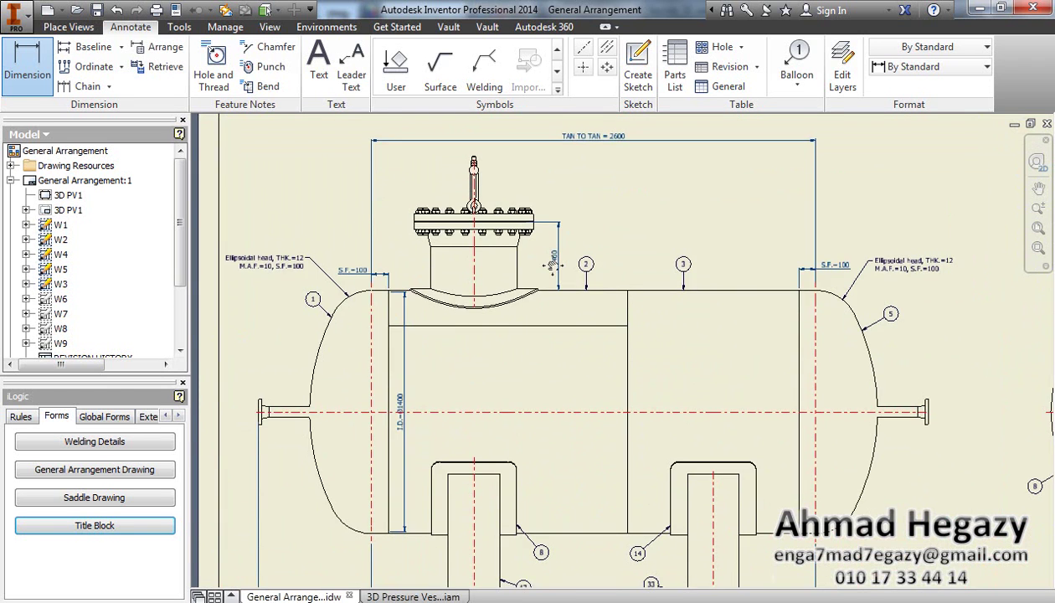
pyautogui.scroll(-2, 545, 259)
pyautogui.moveTo(498, 195); pyautogui.dragTo(512, 232, button='middle')
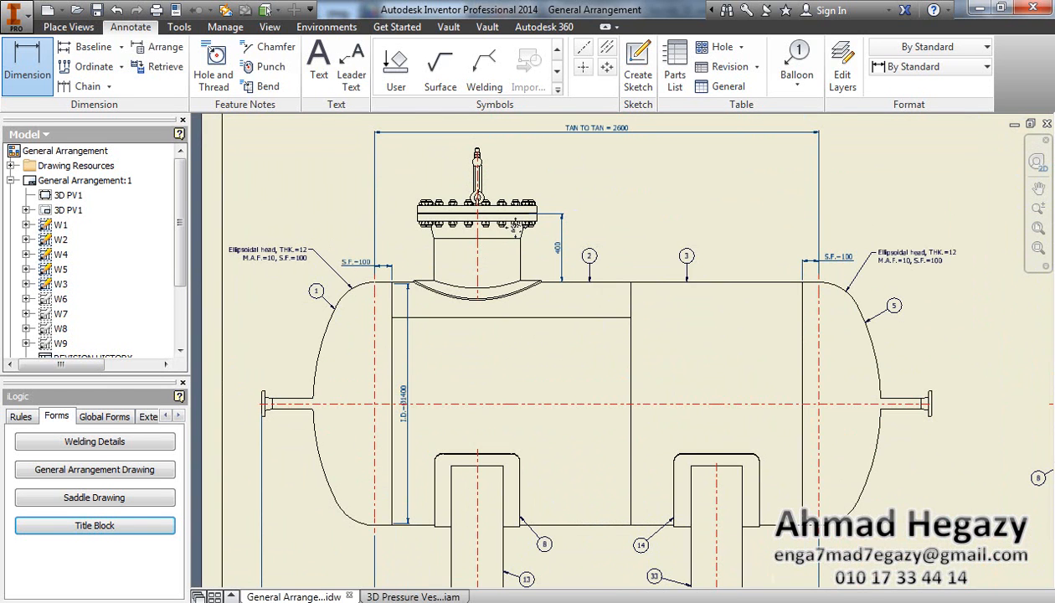
pyautogui.rightClick(569, 263)
pyautogui.click(695, 199)
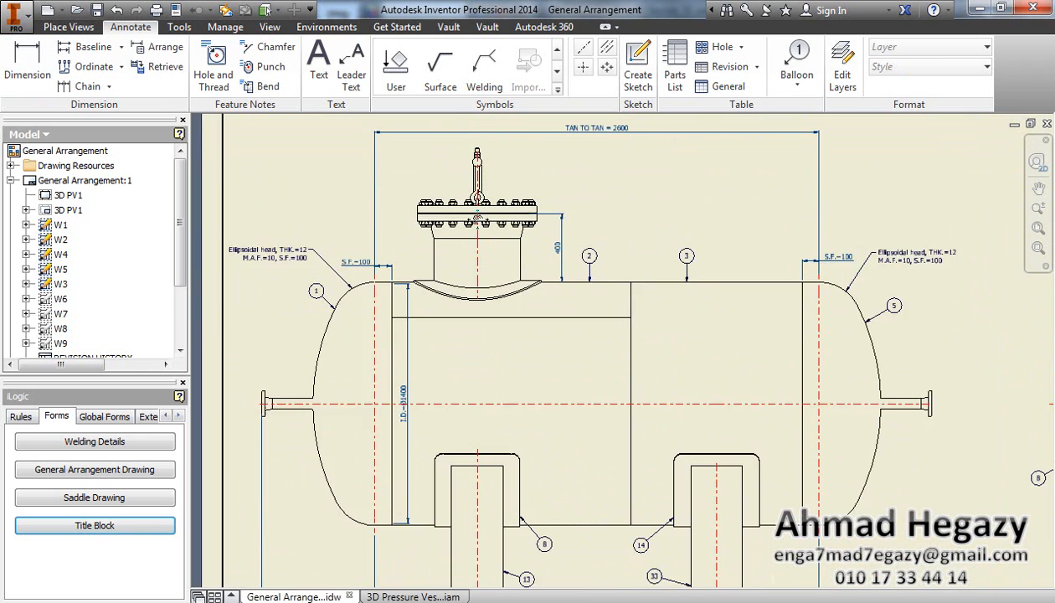
# - Start individual balloons with the hexagonal Nozzle Tag No. style
pyautogui.press('Escape')
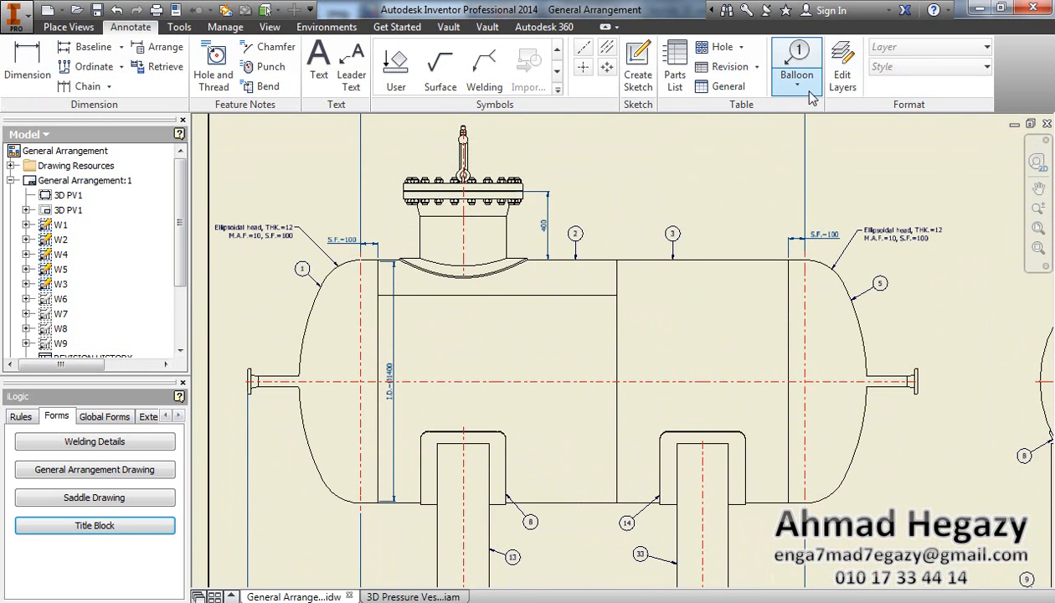
pyautogui.click(797, 88)
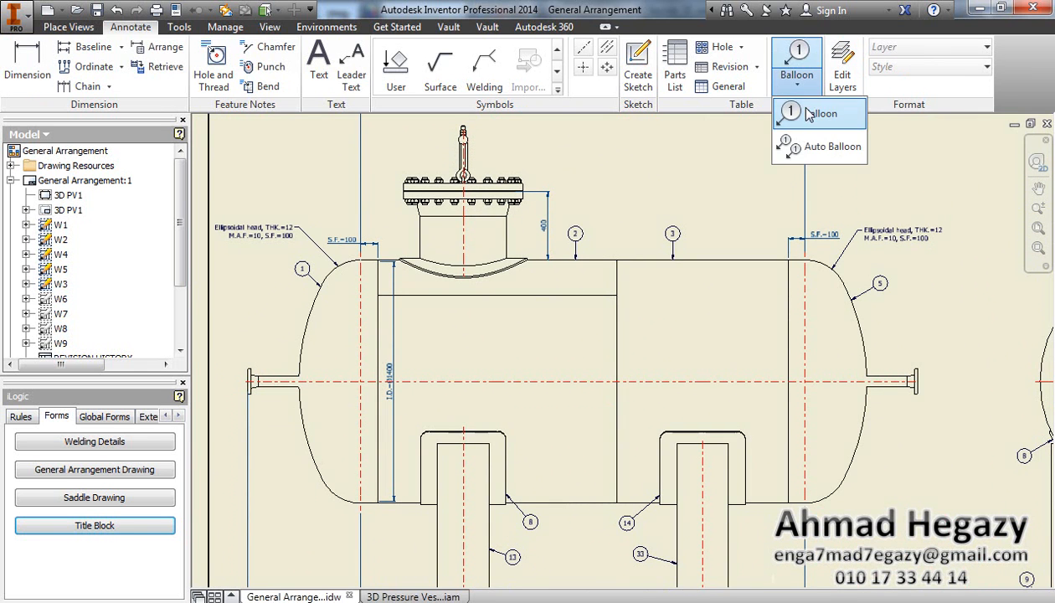
pyautogui.click(806, 119)
pyautogui.scroll(-2, 462, 151)
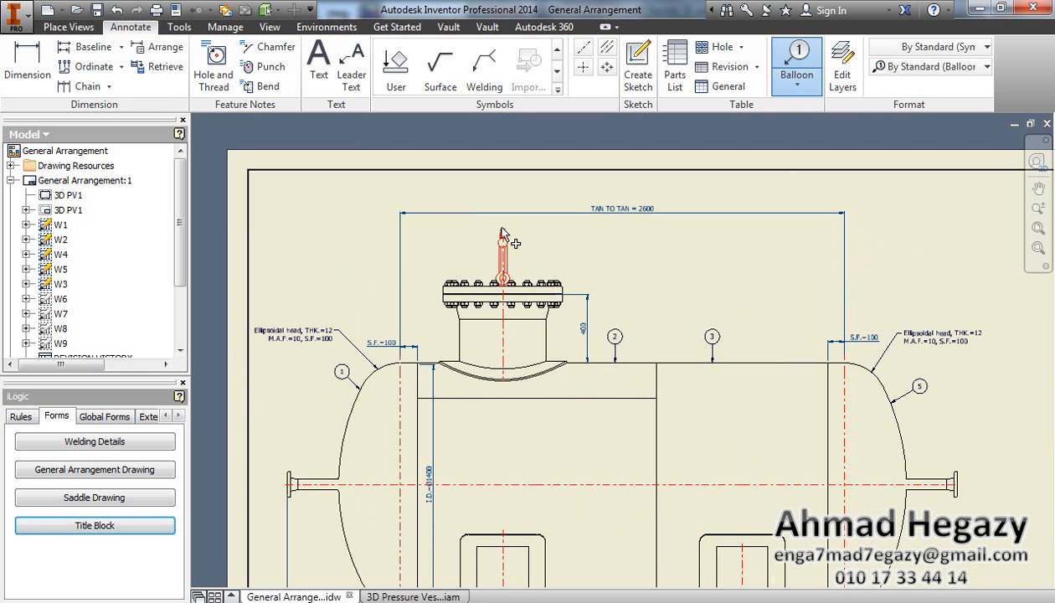
pyautogui.click(930, 66)
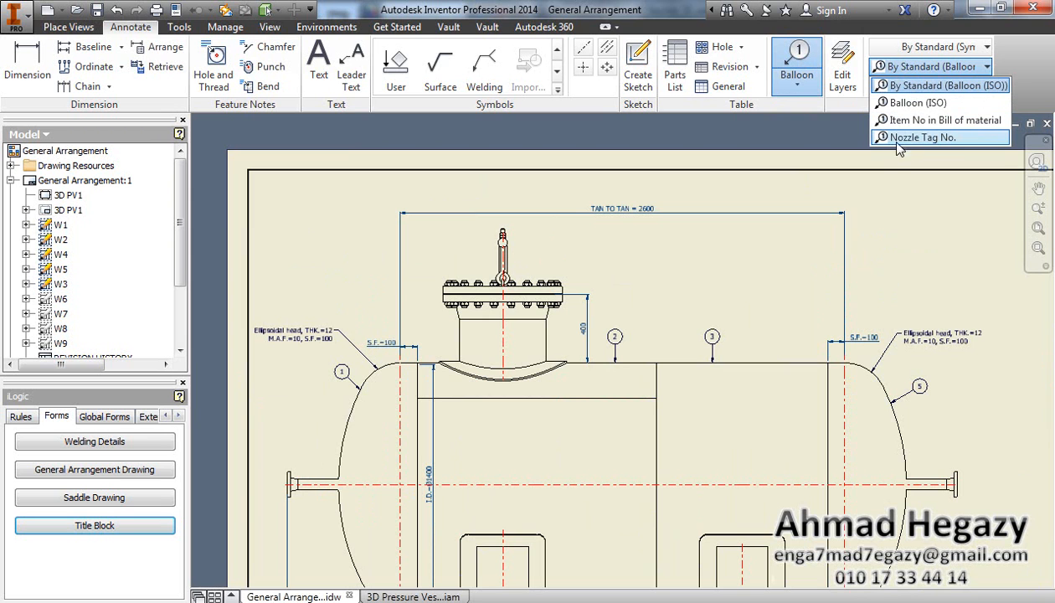
pyautogui.click(945, 139)
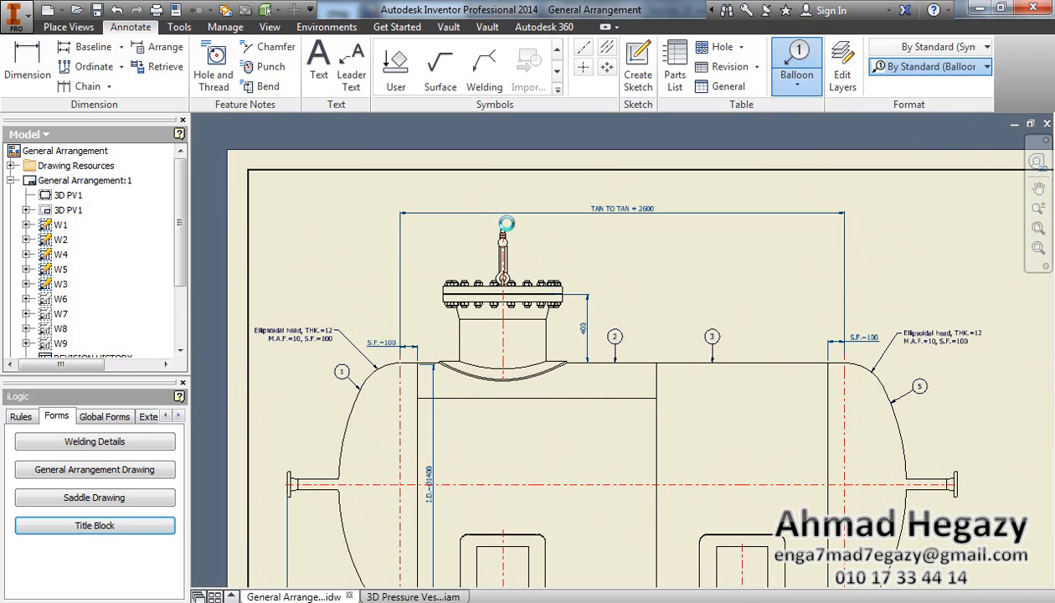
pyautogui.scroll(2, 507, 232)
# - Tag the top vent nozzle M1 and the left nozzle flange N21
pyautogui.click(496, 231)
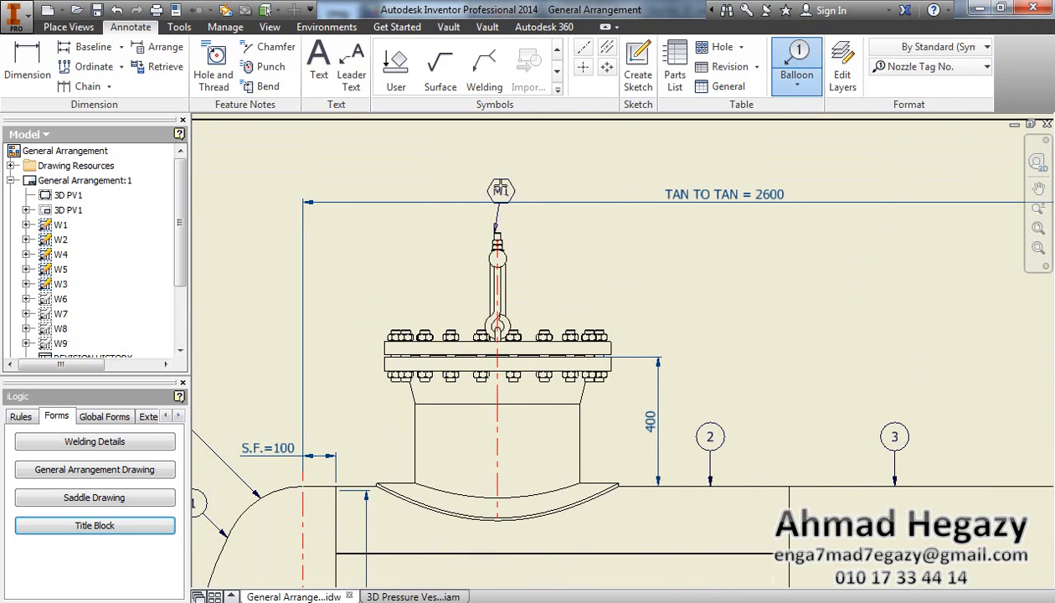
pyautogui.click(500, 178)
pyautogui.rightClick(499, 218)
pyautogui.click(577, 183)
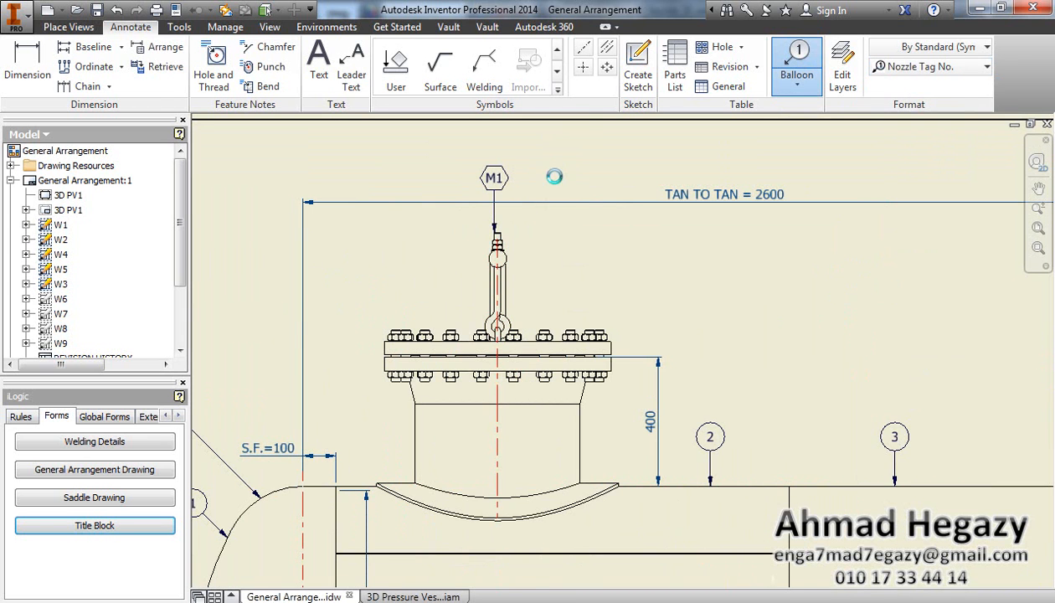
pyautogui.scroll(-3, 526, 245)
pyautogui.scroll(-3, 513, 231)
pyautogui.scroll(5, 326, 383)
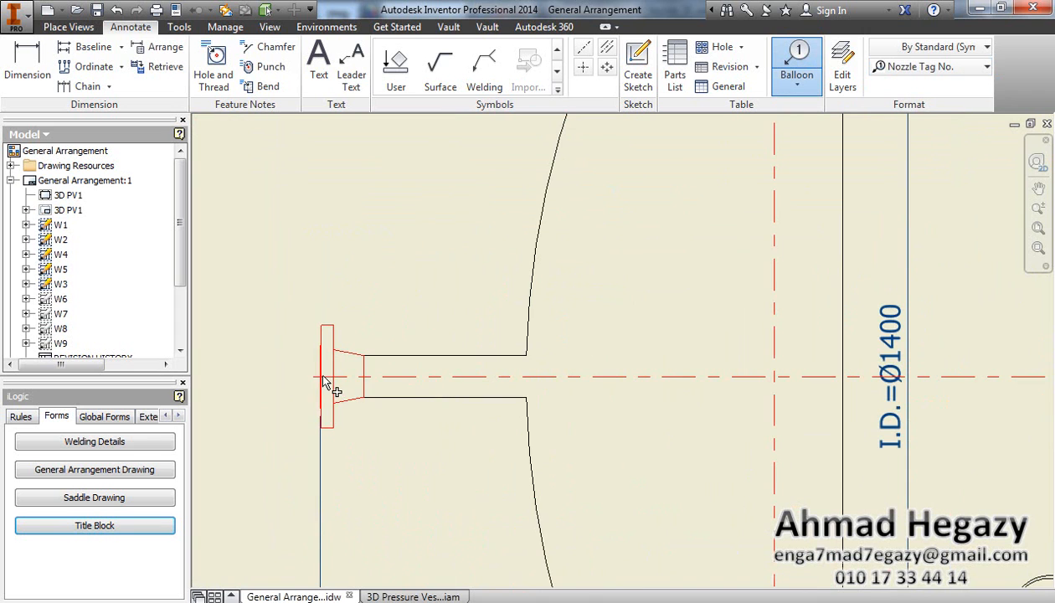
pyautogui.click(327, 384)
pyautogui.click(251, 377)
pyautogui.rightClick(285, 377)
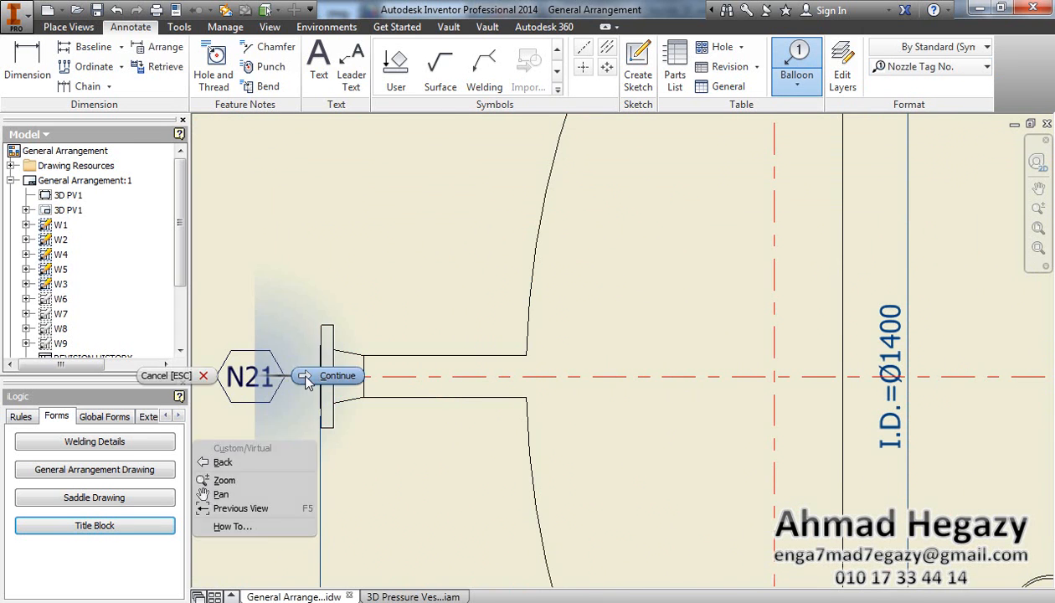
pyautogui.click(339, 381)
pyautogui.scroll(-3, 326, 369)
pyautogui.scroll(3, 728, 302)
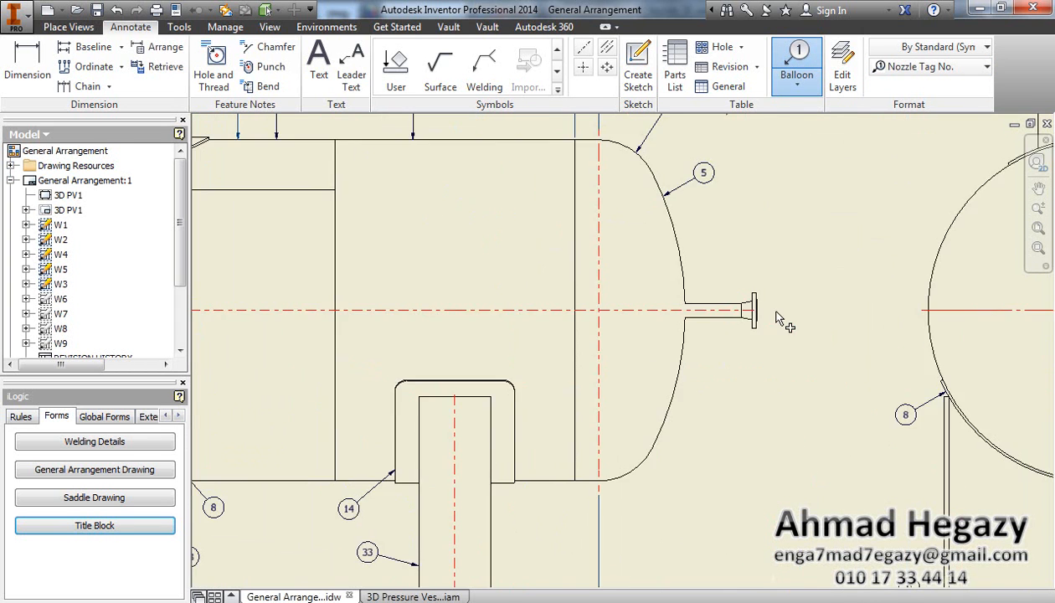
pyautogui.scroll(3, 754, 322)
# - Tag the right head nozzle flange N26 and reopen the balloon style list
pyautogui.click(745, 310)
pyautogui.click(804, 310)
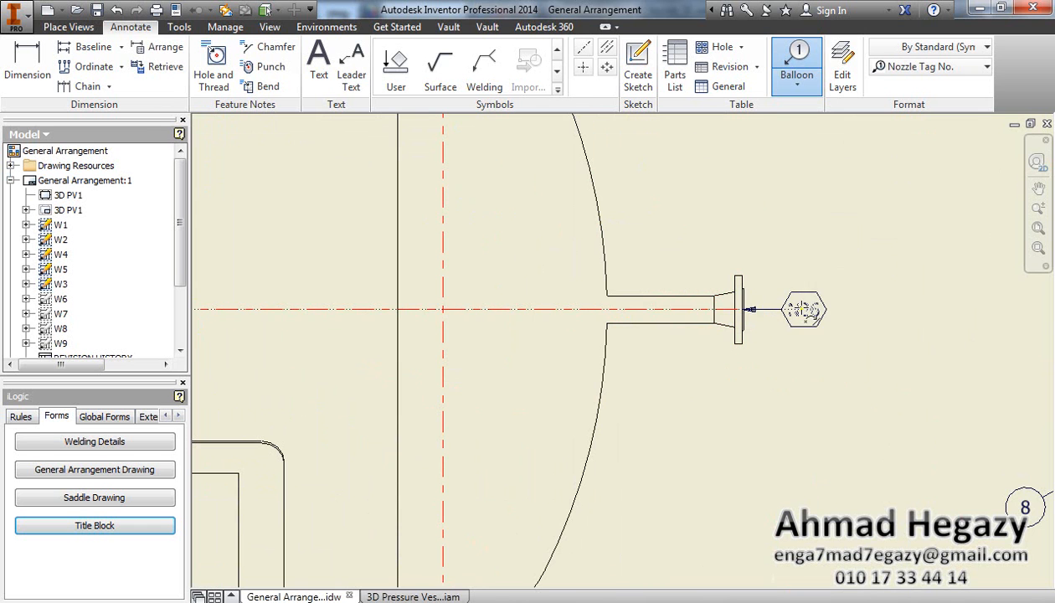
pyautogui.rightClick(816, 318)
pyautogui.click(865, 308)
pyautogui.scroll(-4, 804, 327)
pyautogui.scroll(-1, 746, 326)
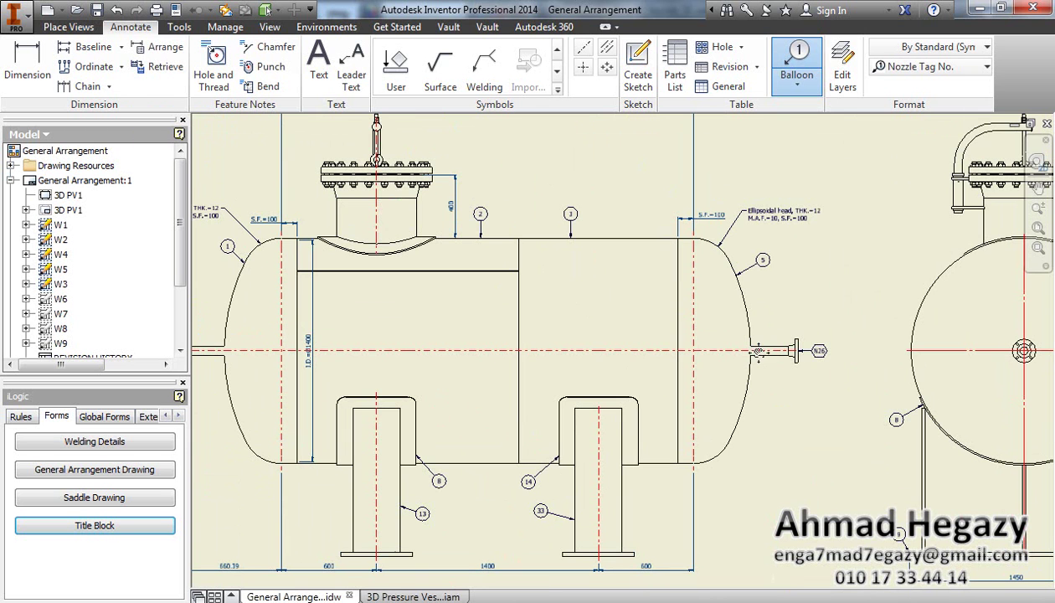
pyautogui.click(923, 76)
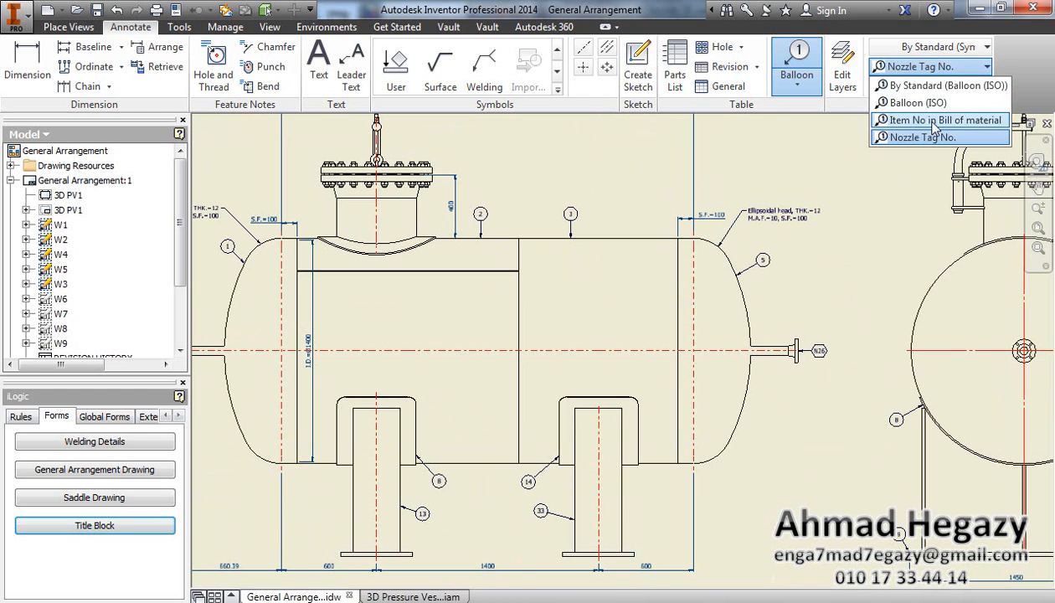
# - Switch to Item No in Bill of material style and balloon the right nozzle pipe as item 39
pyautogui.click(936, 120)
pyautogui.scroll(4, 753, 341)
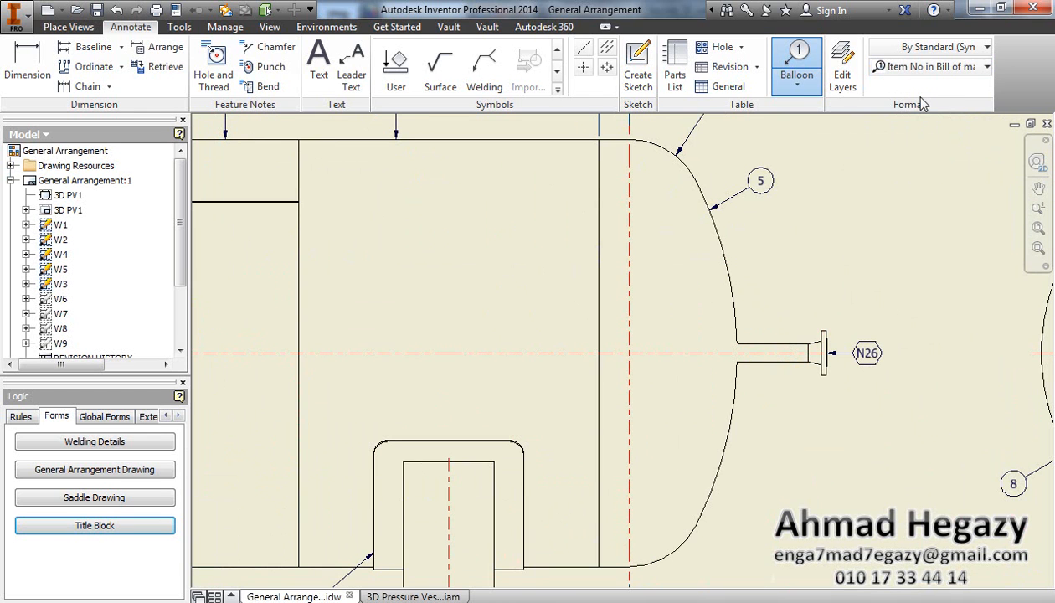
pyautogui.click(772, 340)
pyautogui.rightClick(791, 266)
pyautogui.click(874, 266)
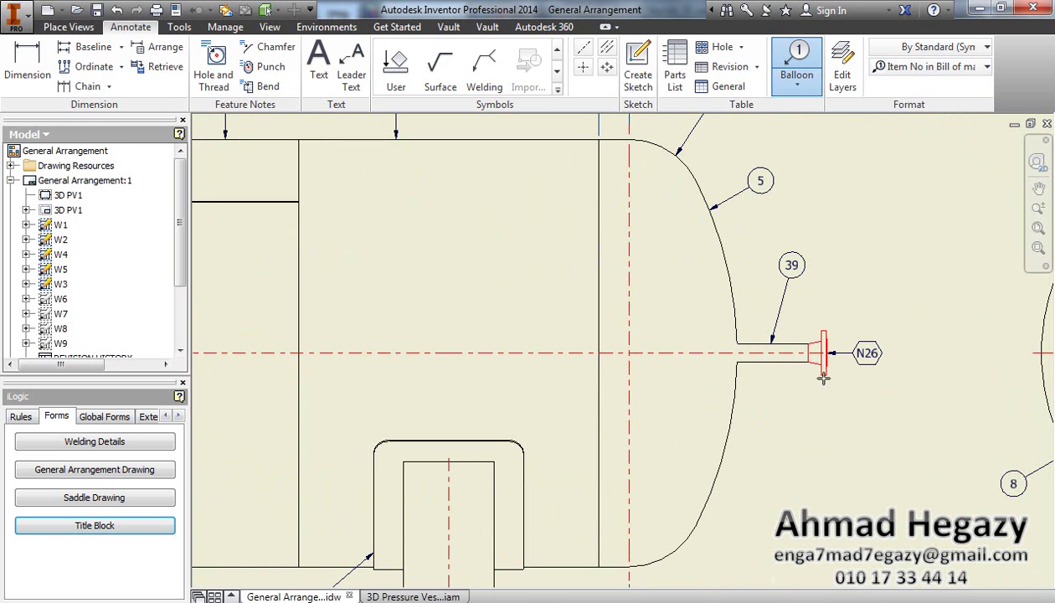
# - Balloon the right nozzle flange as item 38 below it and exit the balloon command
pyautogui.click(824, 376)
pyautogui.click(845, 418)
pyautogui.rightClick(845, 418)
pyautogui.click(914, 419)
pyautogui.rightClick(804, 385)
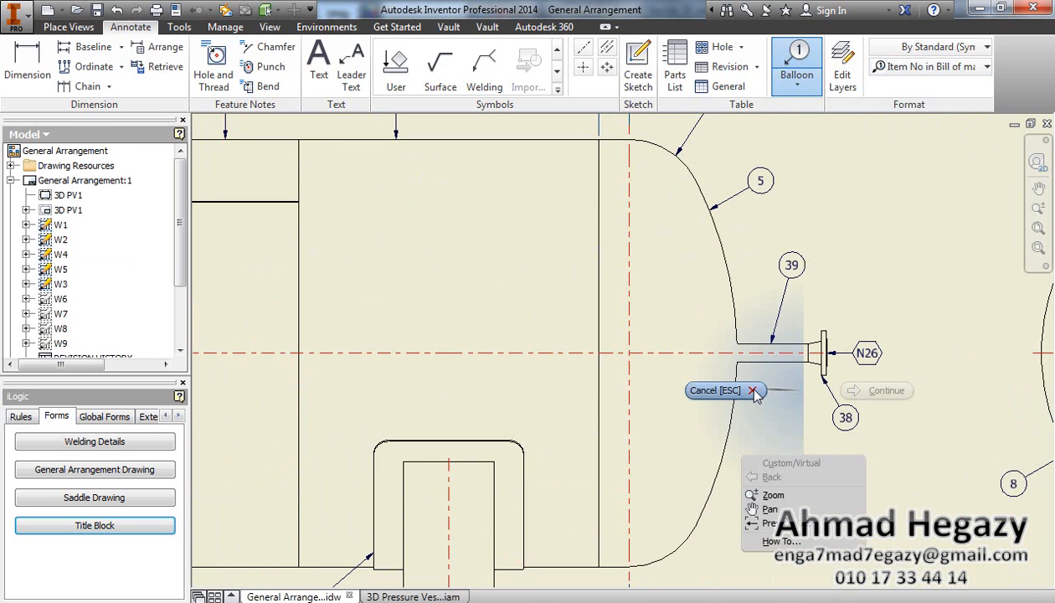
pyautogui.click(871, 385)
pyautogui.moveTo(846, 418)
pyautogui.mouseDown(button='middle')
pyautogui.moveTo(739, 423)
pyautogui.moveTo(764, 270)
pyautogui.mouseUp(button='middle')
pyautogui.scroll(-5, 739, 423)
pyautogui.scroll(-3, 739, 423)
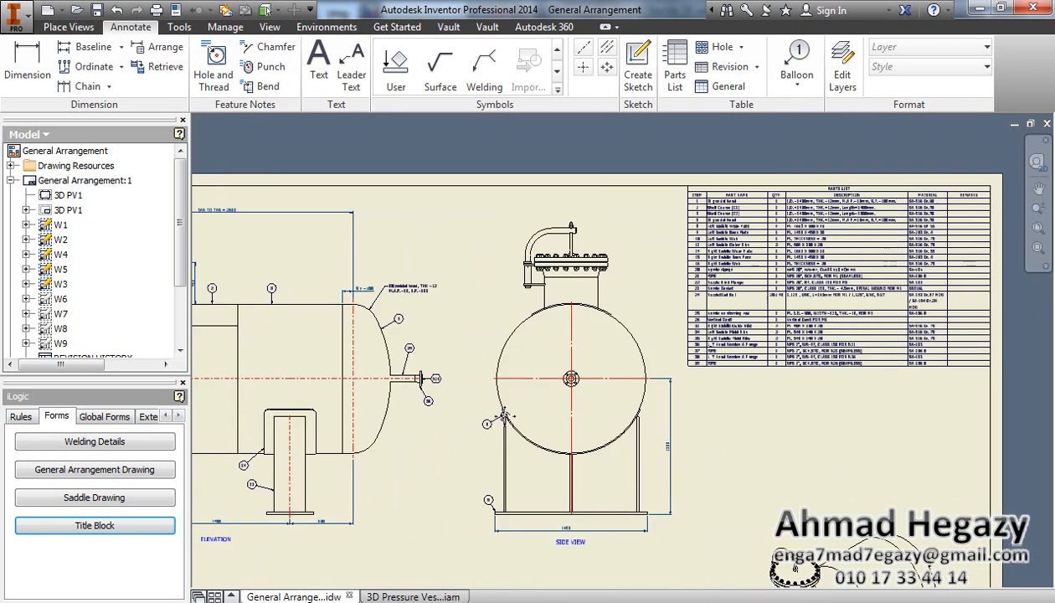
pyautogui.scroll(3, 763, 269)
pyautogui.scroll(3, 670, 302)
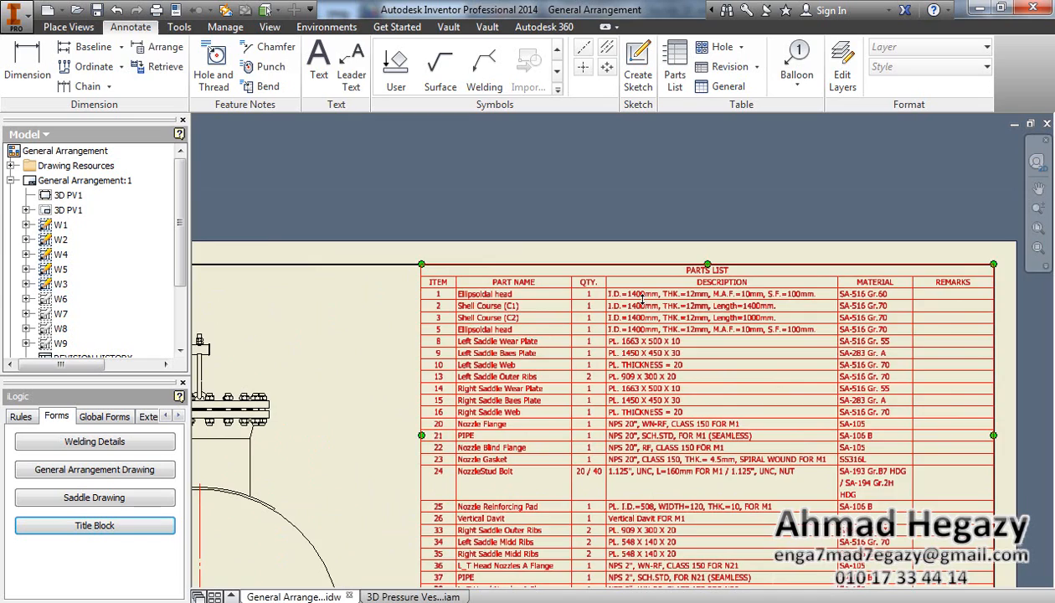
pyautogui.moveTo(592, 348); pyautogui.dragTo(502, 335, button='middle')
pyautogui.scroll(3, 419, 318)
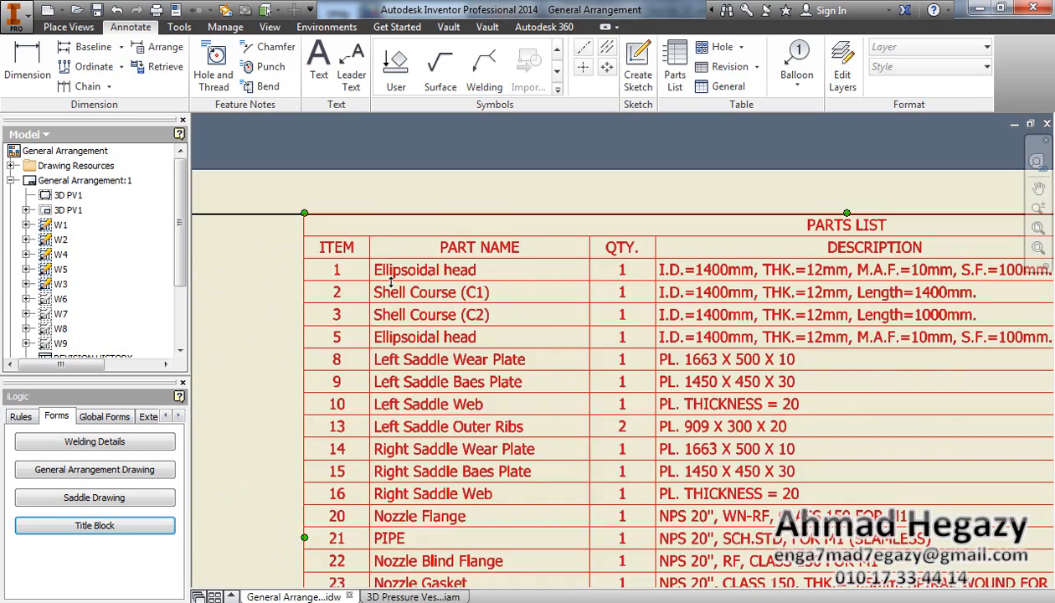
pyautogui.scroll(2, 373, 298)
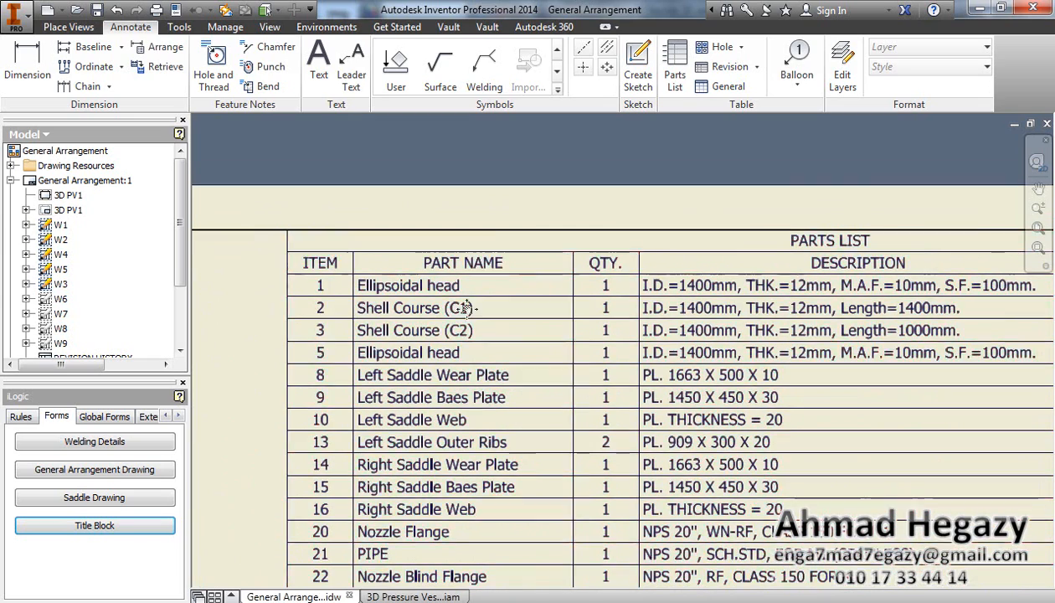
pyautogui.moveTo(469, 309); pyautogui.dragTo(435, 294, button='middle')
pyautogui.click(797, 272)
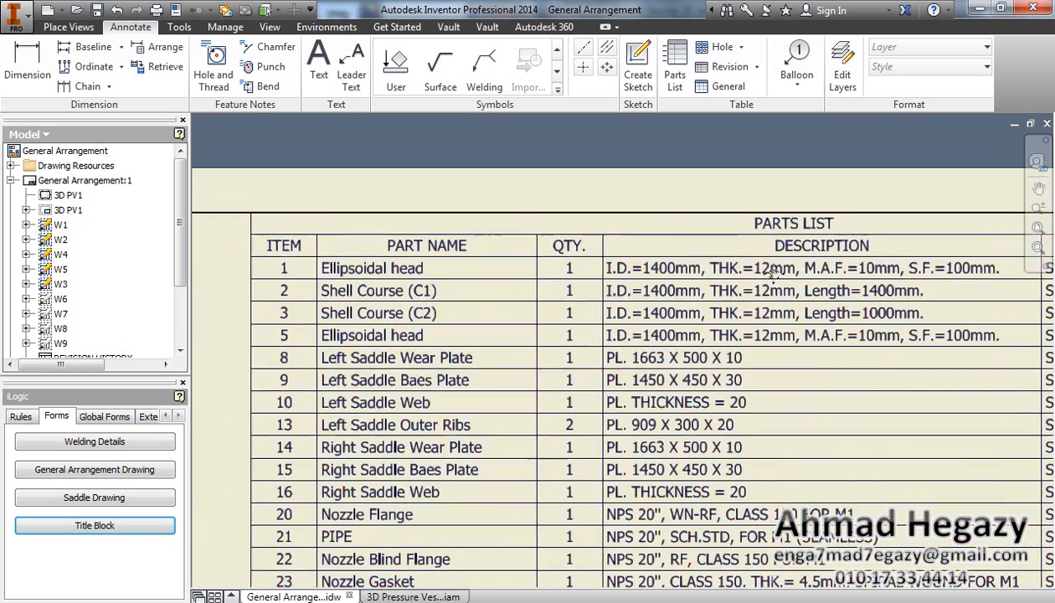
pyautogui.moveTo(797, 273); pyautogui.dragTo(737, 275, button='middle')
pyautogui.moveTo(252, 285); pyautogui.dragTo(319, 286, button='middle')
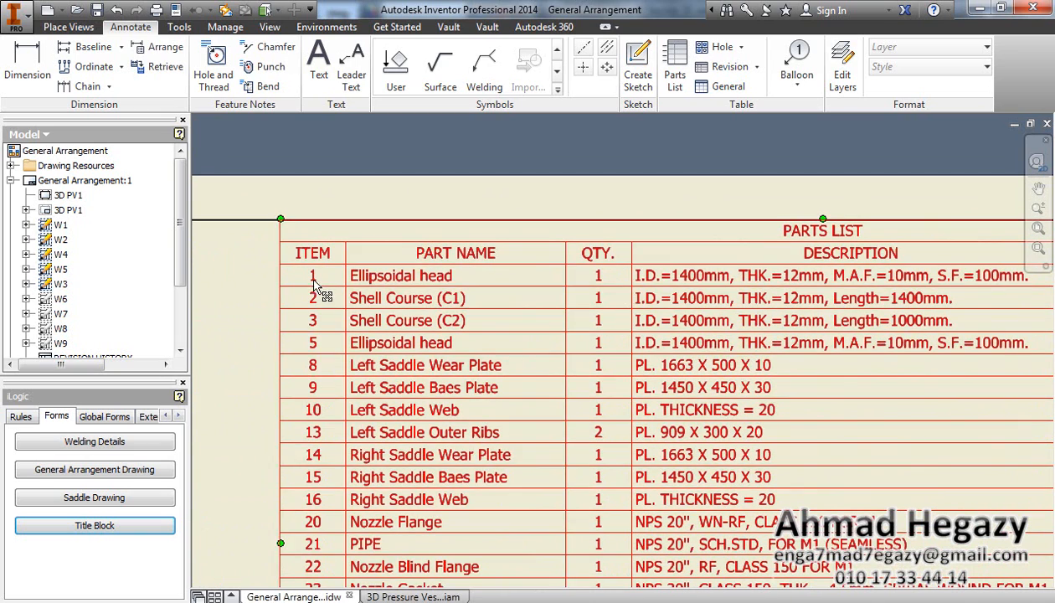
pyautogui.press('Escape')
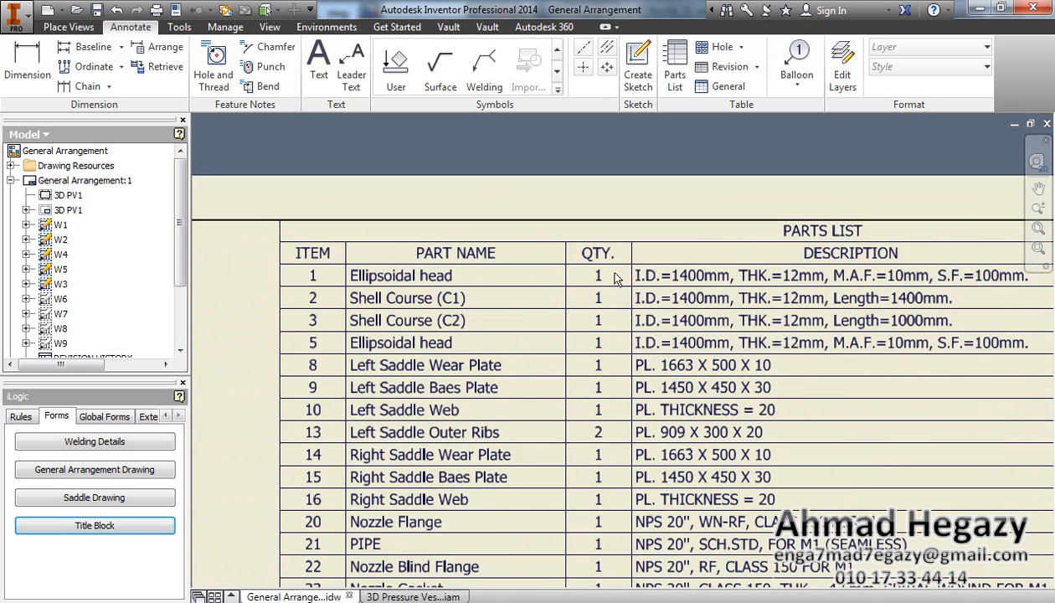
pyautogui.click(615, 279)
pyautogui.moveTo(616, 278); pyautogui.dragTo(560, 293, button='middle')
pyautogui.moveTo(431, 276); pyautogui.dragTo(357, 278, button='middle')
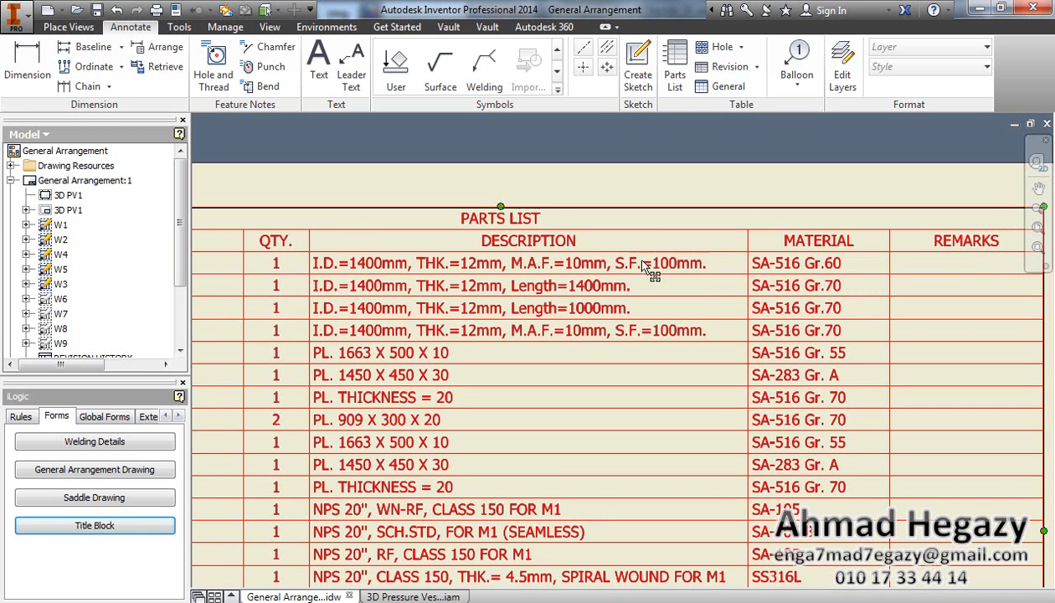
pyautogui.scroll(-1, 733, 256)
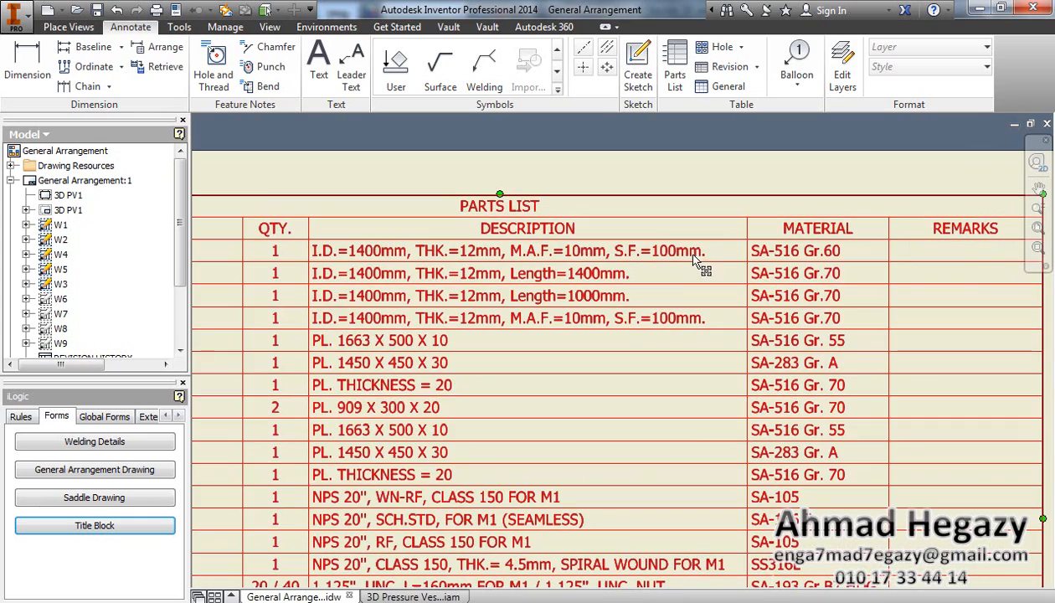
pyautogui.scroll(-2, 704, 264)
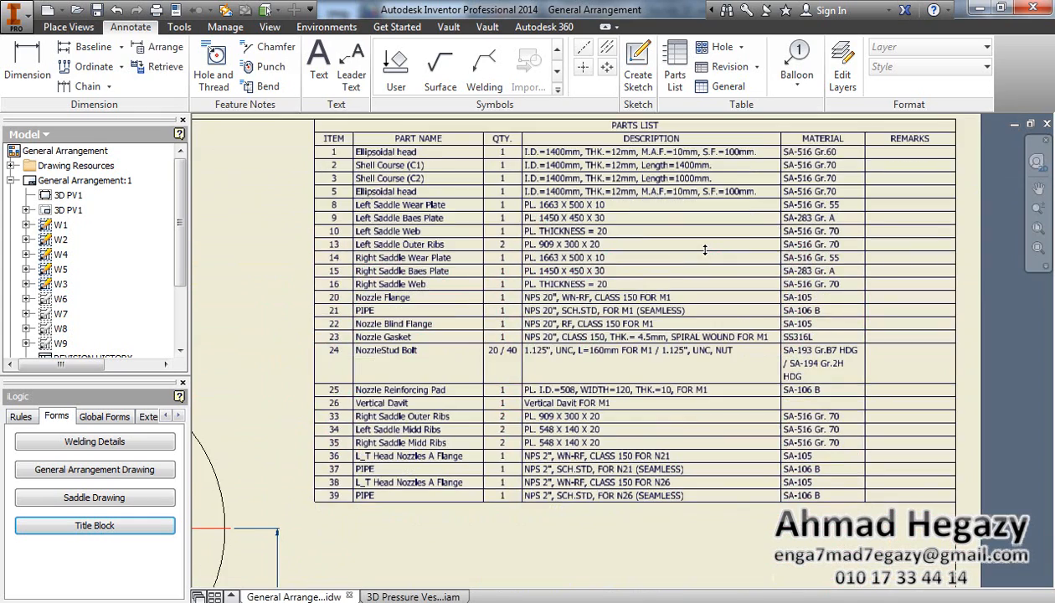
pyautogui.moveTo(705, 249); pyautogui.dragTo(511, 348, button='middle')
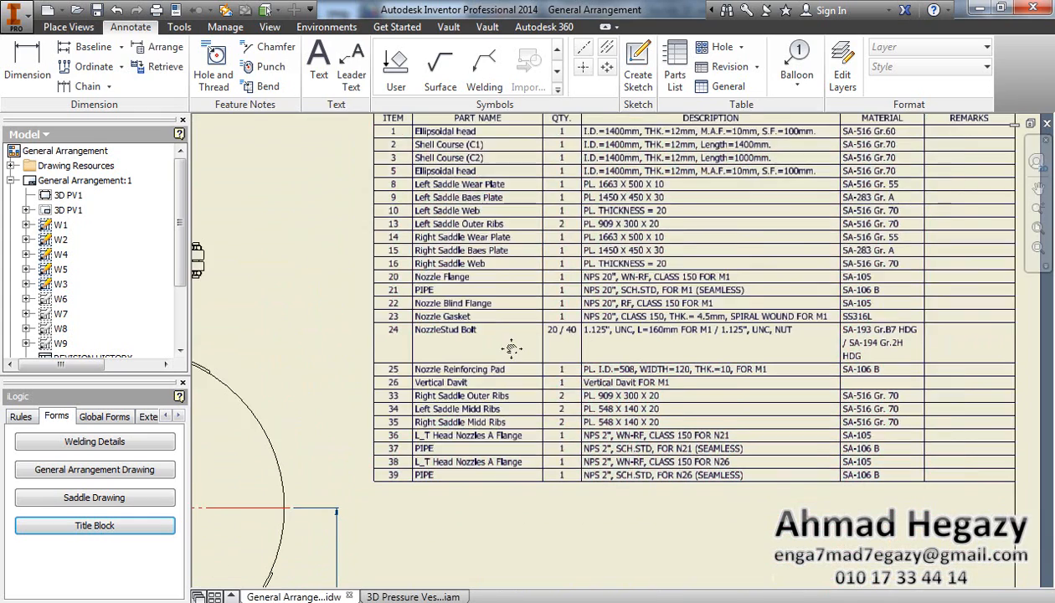
pyautogui.scroll(-1, 511, 348)
pyautogui.scroll(3, 469, 394)
pyautogui.scroll(3, 444, 461)
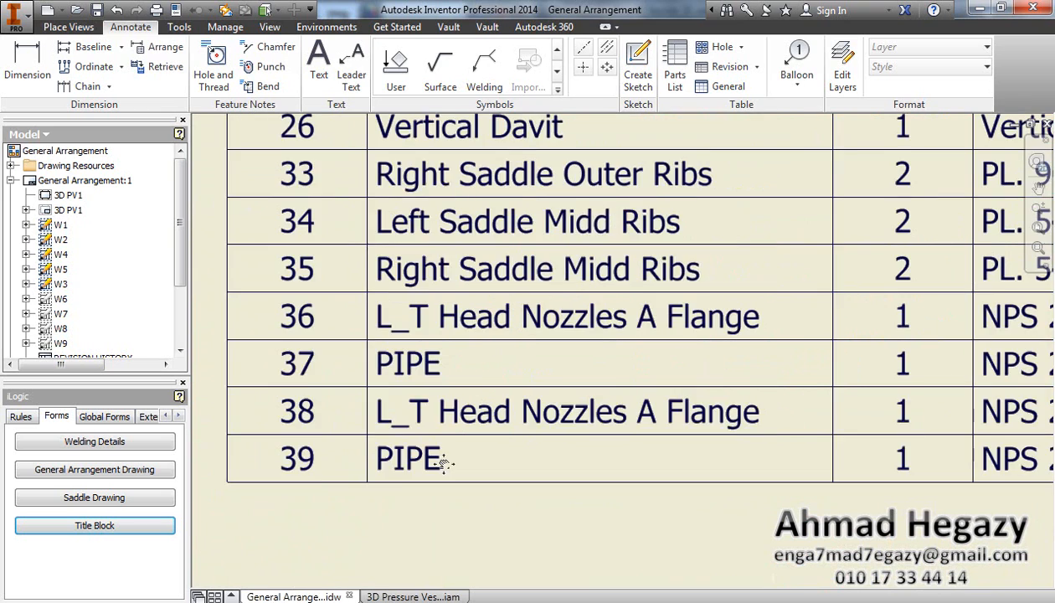
pyautogui.scroll(-3, 444, 463)
pyautogui.click(435, 402)
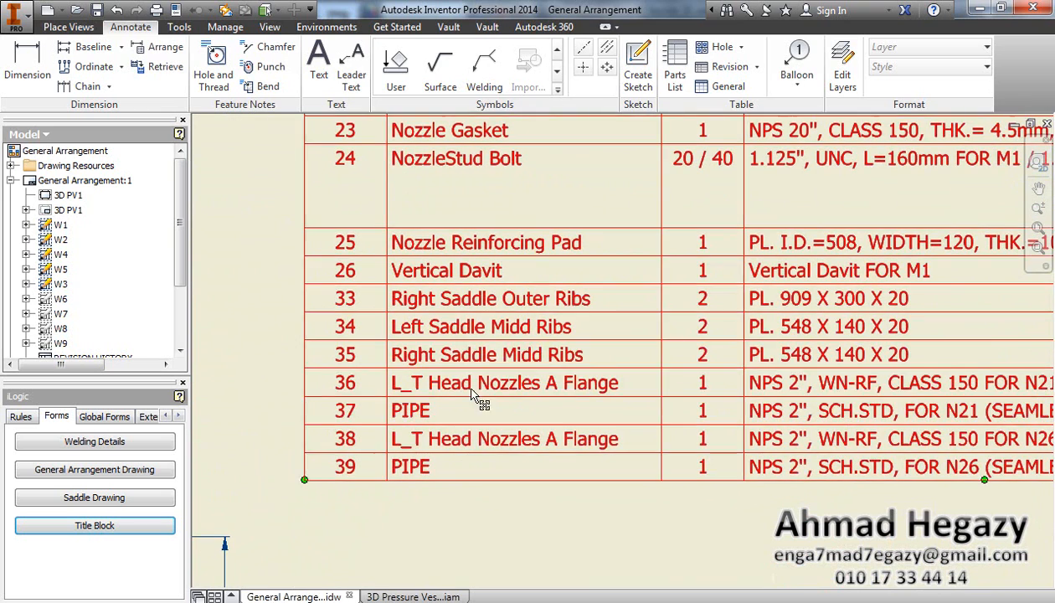
pyautogui.moveTo(473, 394); pyautogui.dragTo(396, 415, button='middle')
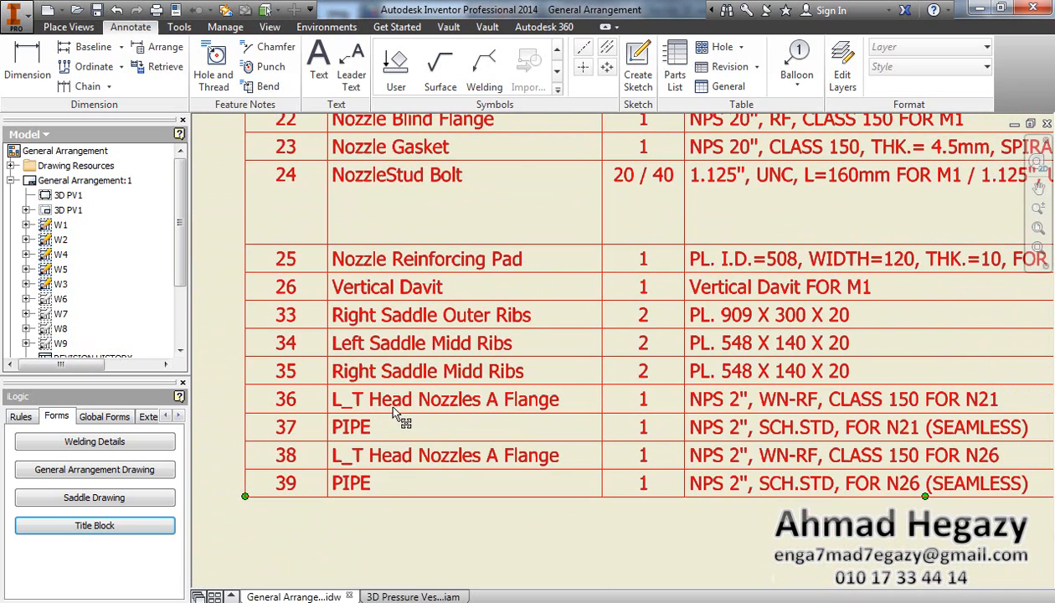
pyautogui.moveTo(536, 410); pyautogui.dragTo(513, 410, button='middle')
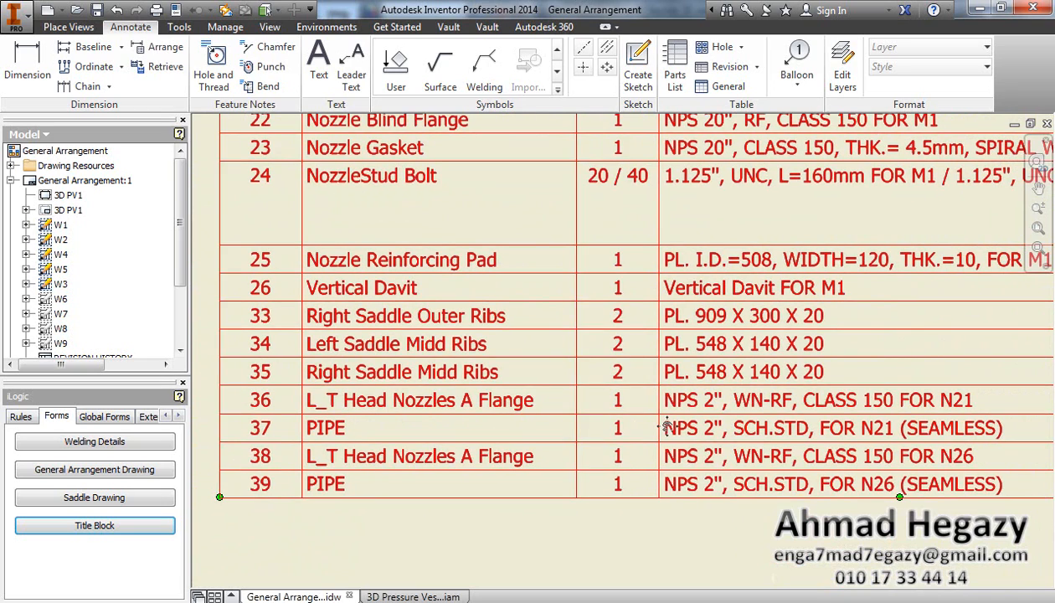
pyautogui.moveTo(668, 428); pyautogui.dragTo(610, 426, button='middle')
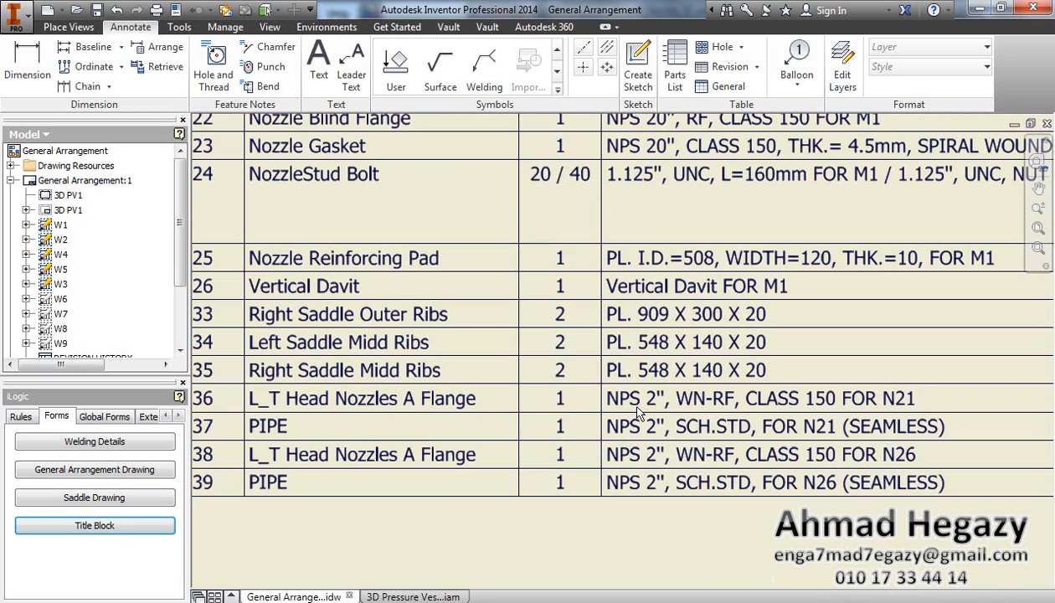
pyautogui.moveTo(670, 415); pyautogui.dragTo(567, 408, button='middle')
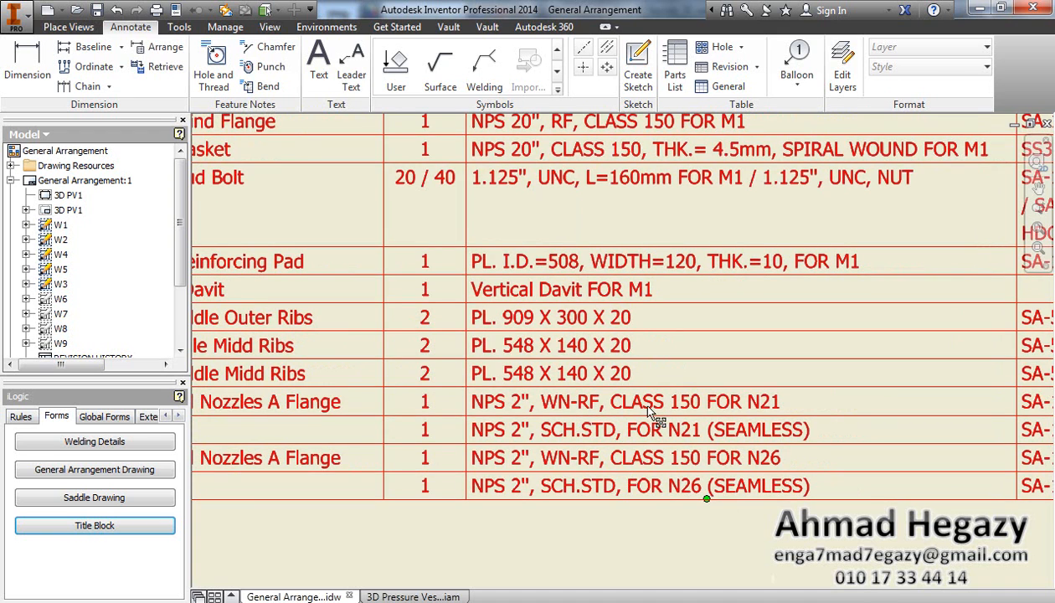
pyautogui.moveTo(649, 411); pyautogui.dragTo(620, 410, button='middle')
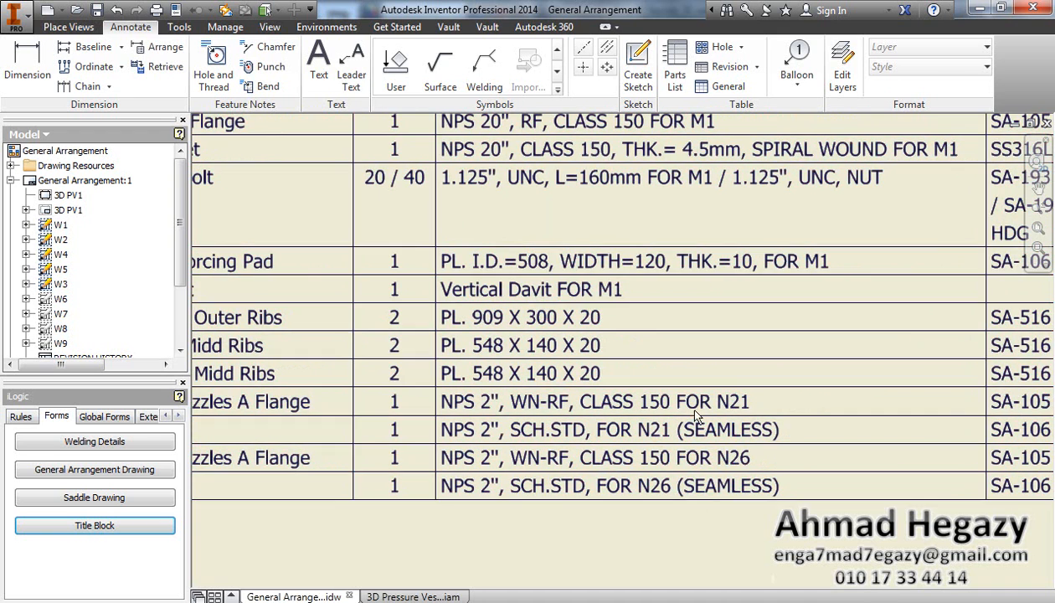
pyautogui.click(729, 410)
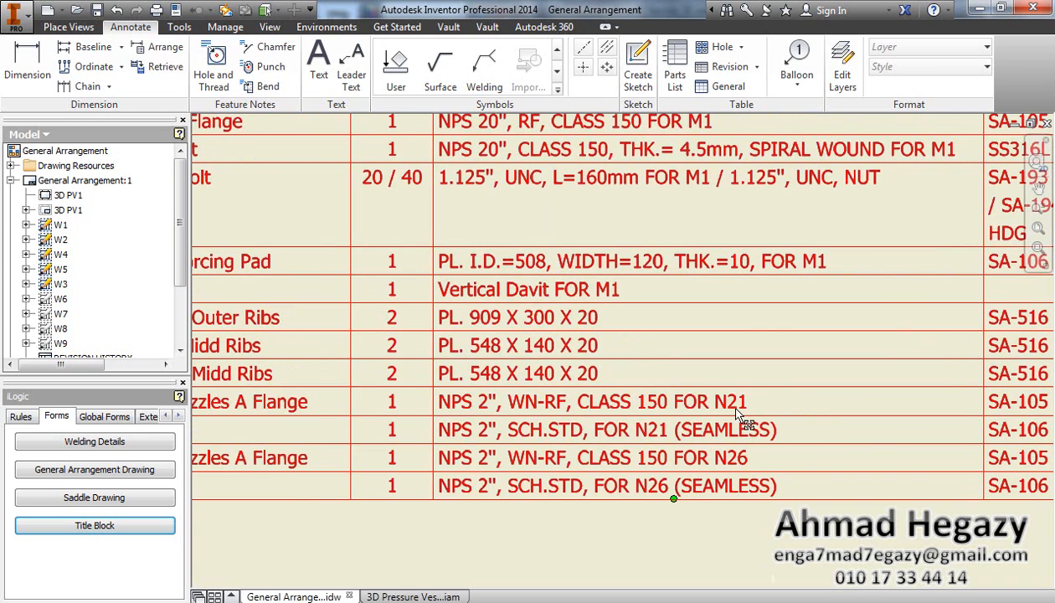
pyautogui.scroll(-5, 739, 412)
pyautogui.scroll(-5, 543, 369)
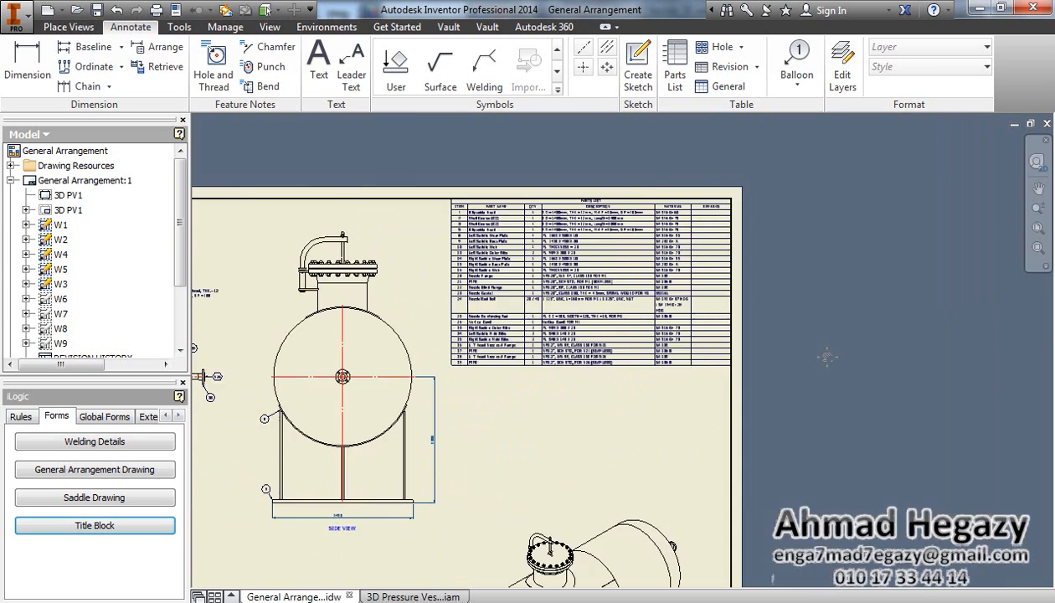
# - Place a horizontal dimension from the shell edge to the end nozzle flange face below the elevation, then recentre the sheet
pyautogui.moveTo(565, 391)
pyautogui.mouseDown(button='middle')
pyautogui.moveTo(838, 360)
pyautogui.moveTo(737, 356)
pyautogui.mouseUp(button='middle')
pyautogui.scroll(3, 838, 331)
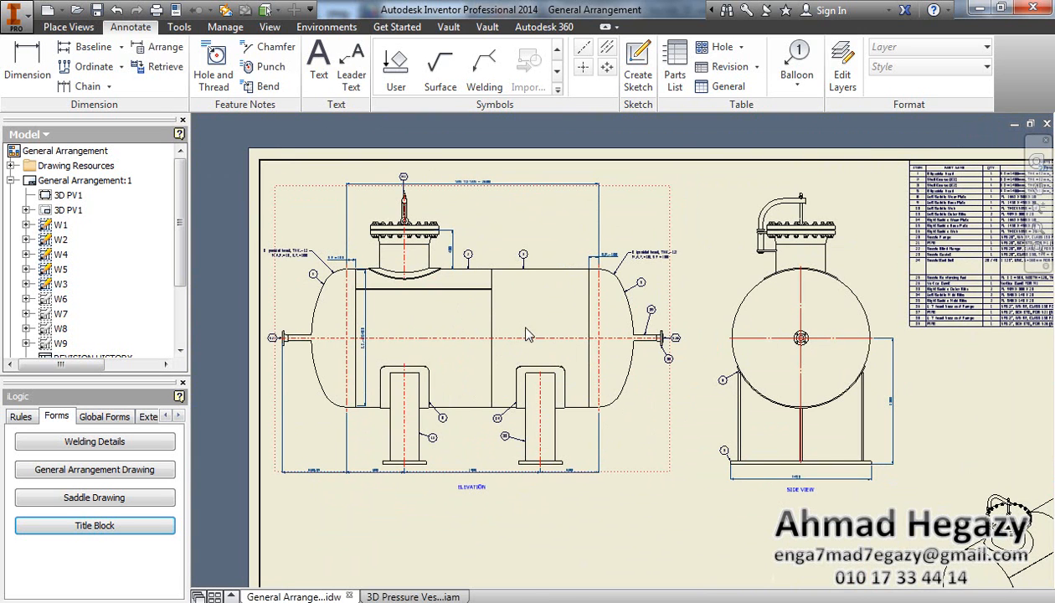
pyautogui.click(28, 76)
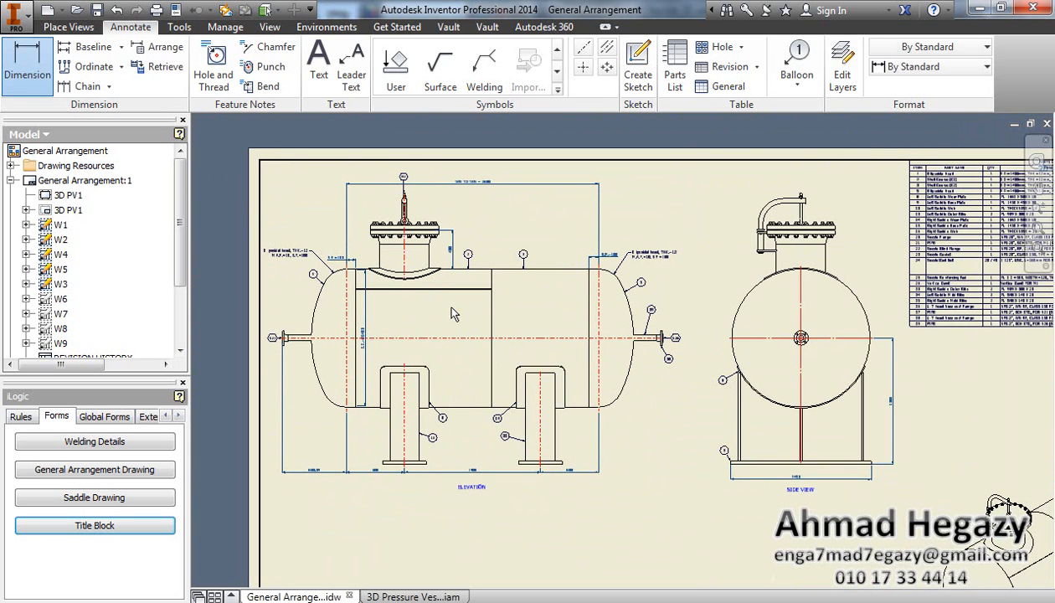
pyautogui.scroll(4, 435, 210)
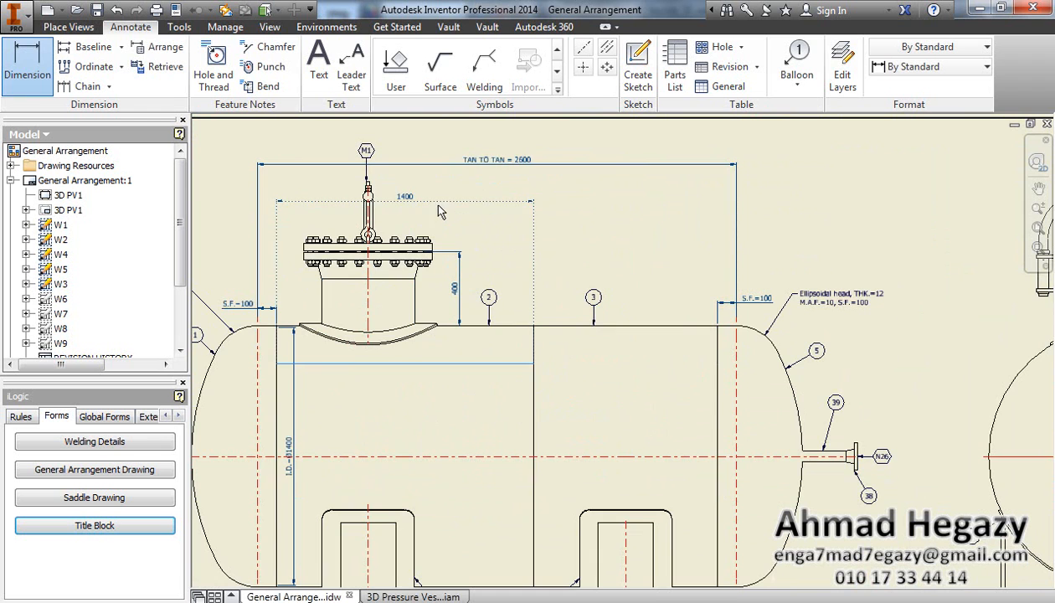
pyautogui.click(576, 325)
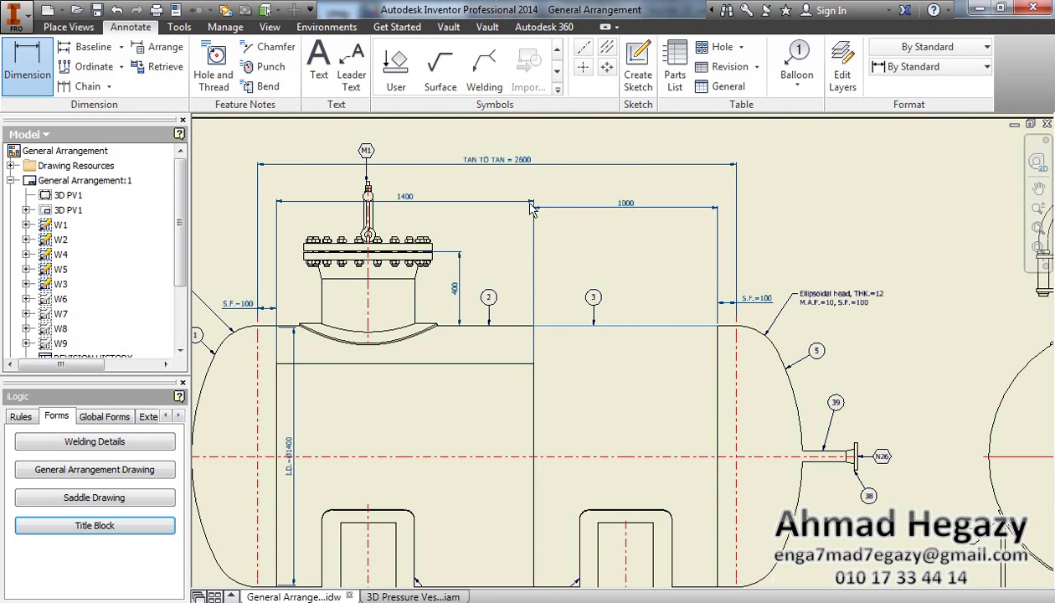
pyautogui.scroll(-2, 563, 247)
pyautogui.scroll(2, 586, 276)
pyautogui.moveTo(586, 276); pyautogui.dragTo(589, 216, button='middle')
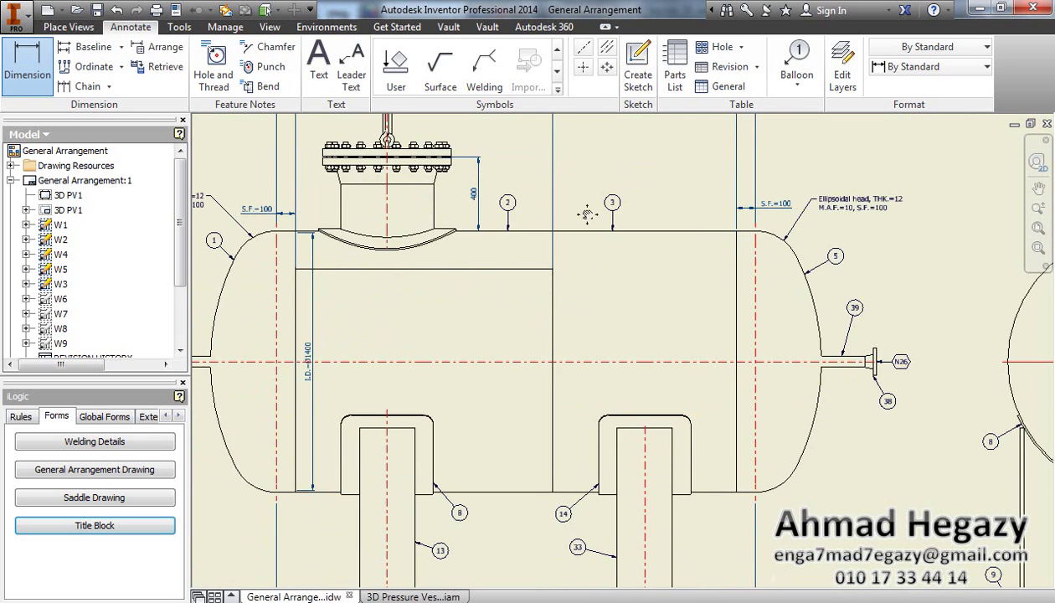
pyautogui.scroll(4, 837, 360)
pyautogui.scroll(2, 897, 369)
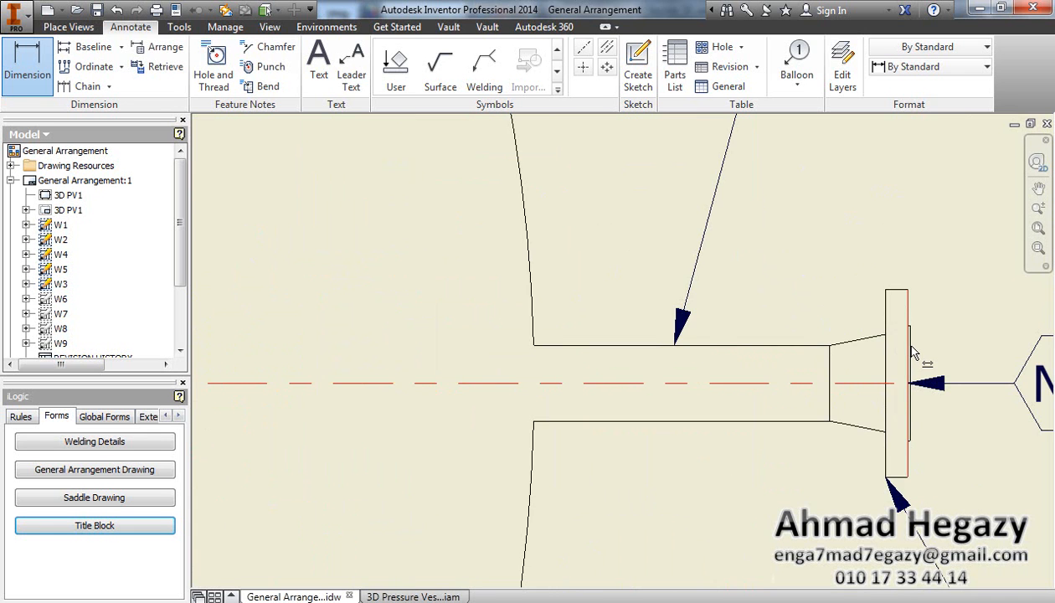
pyautogui.scroll(-4, 916, 354)
pyautogui.scroll(-2, 837, 360)
pyautogui.click(713, 360)
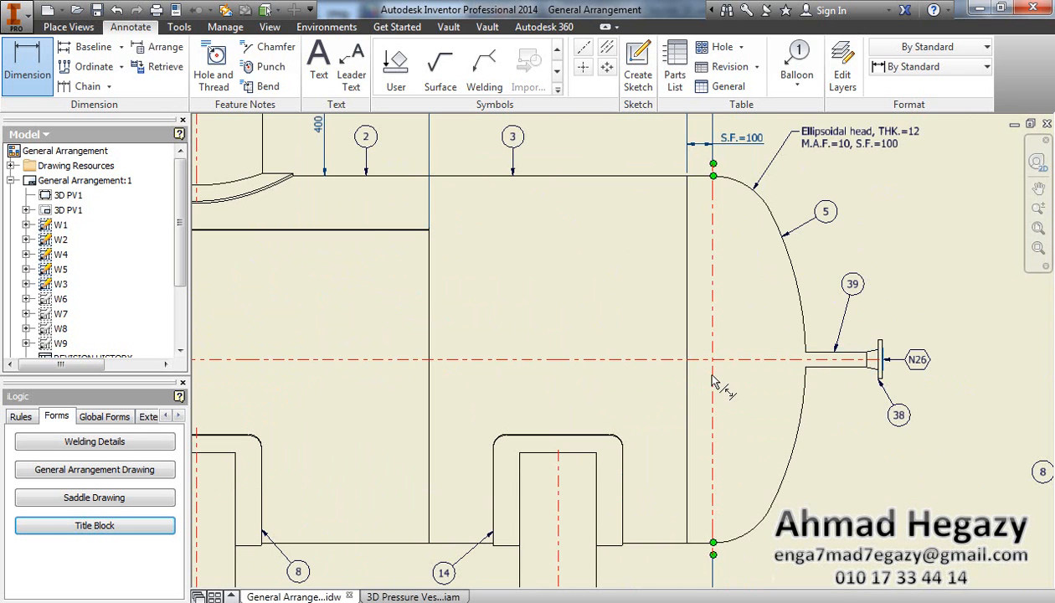
pyautogui.click(796, 402)
pyautogui.scroll(-4, 770, 479)
pyautogui.scroll(1, 721, 453)
pyautogui.scroll(3, 721, 450)
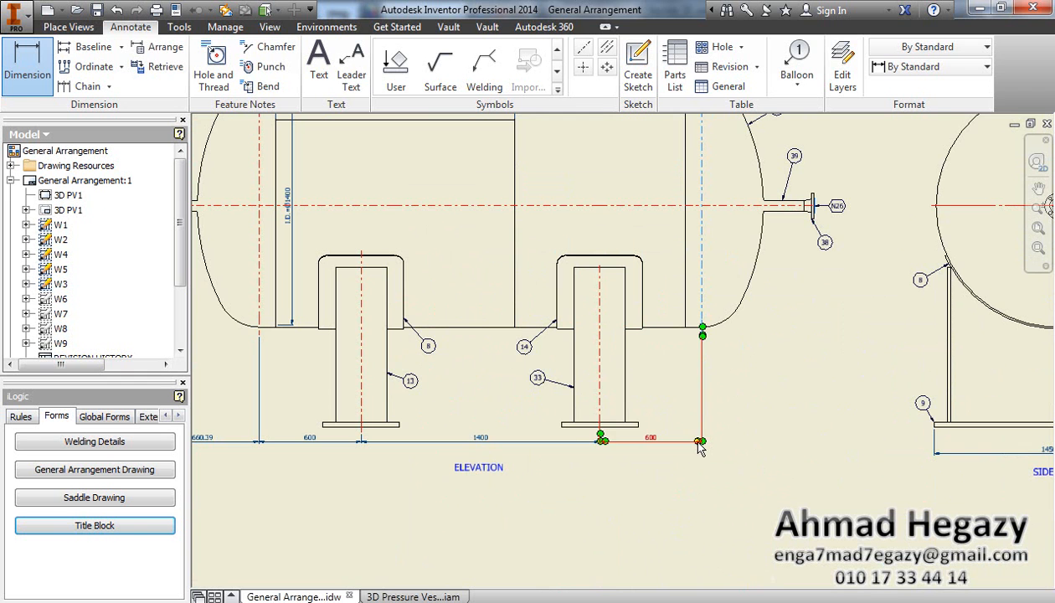
pyautogui.rightClick(779, 361)
pyautogui.click(796, 352)
pyautogui.scroll(-3, 720, 335)
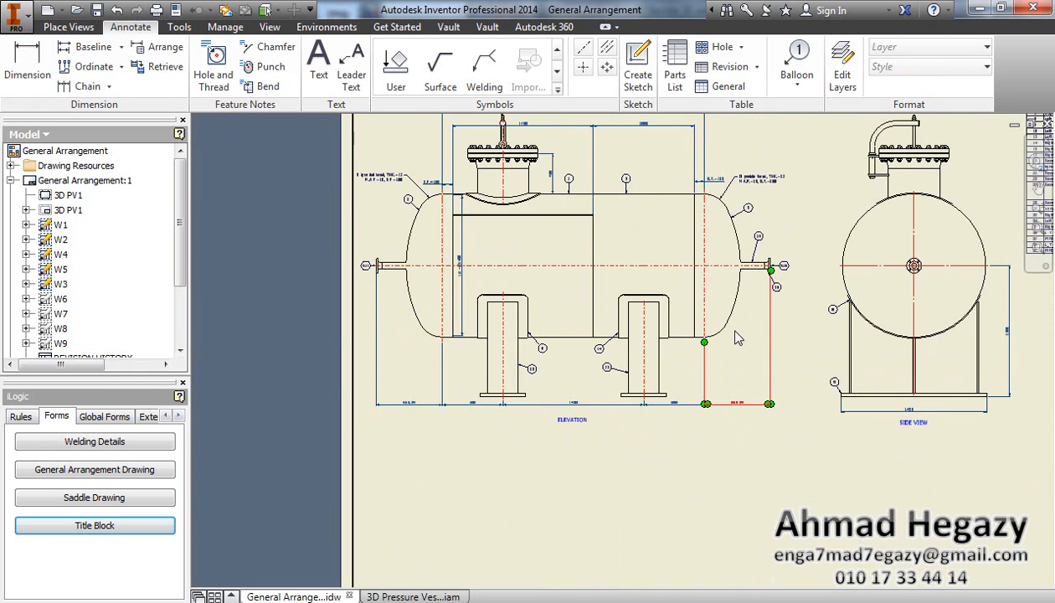
pyautogui.scroll(-2, 585, 412)
pyautogui.moveTo(687, 368)
pyautogui.mouseDown(button='middle')
pyautogui.moveTo(536, 343)
pyautogui.moveTo(369, 363)
pyautogui.mouseUp(button='middle')
pyautogui.scroll(2, 517, 344)
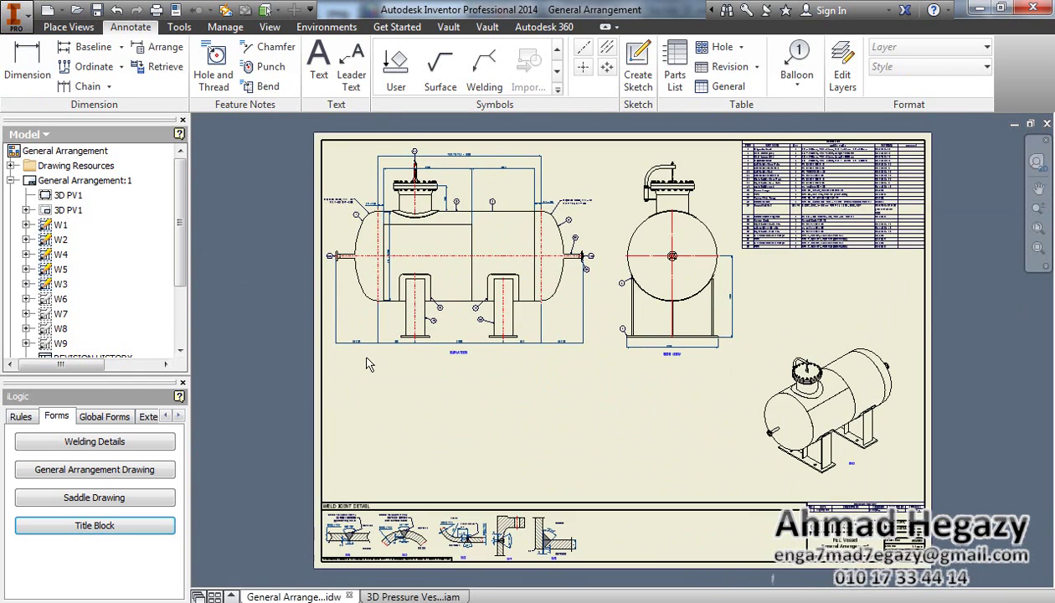
# - Switch to the Left Saddle Detail sheet and apply Edit Saddle Scale from the Saddle Drawing form
pyautogui.click(11, 181)
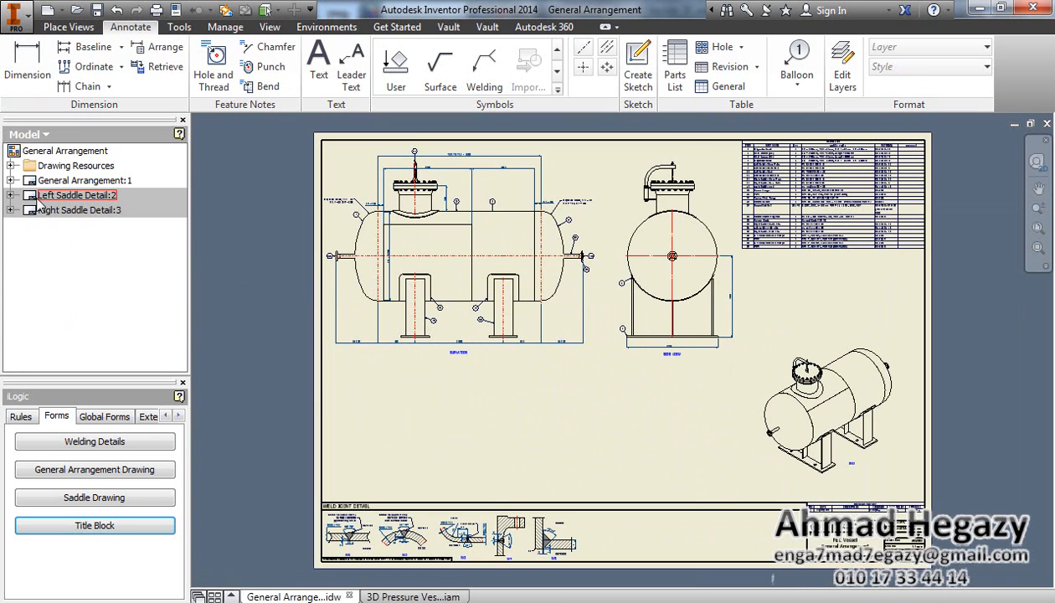
pyautogui.doubleClick(77, 195)
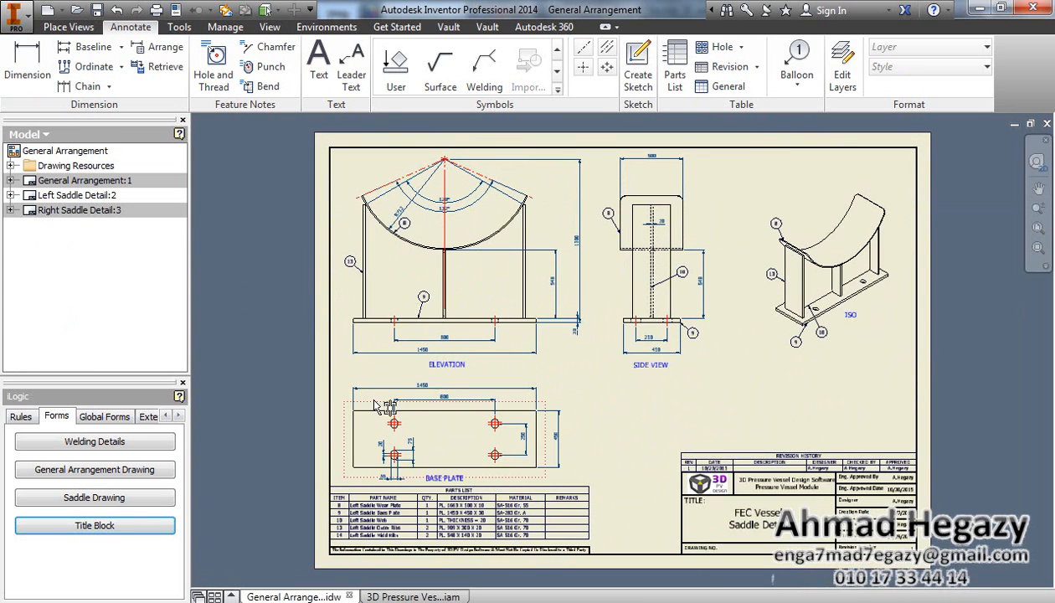
pyautogui.click(141, 504)
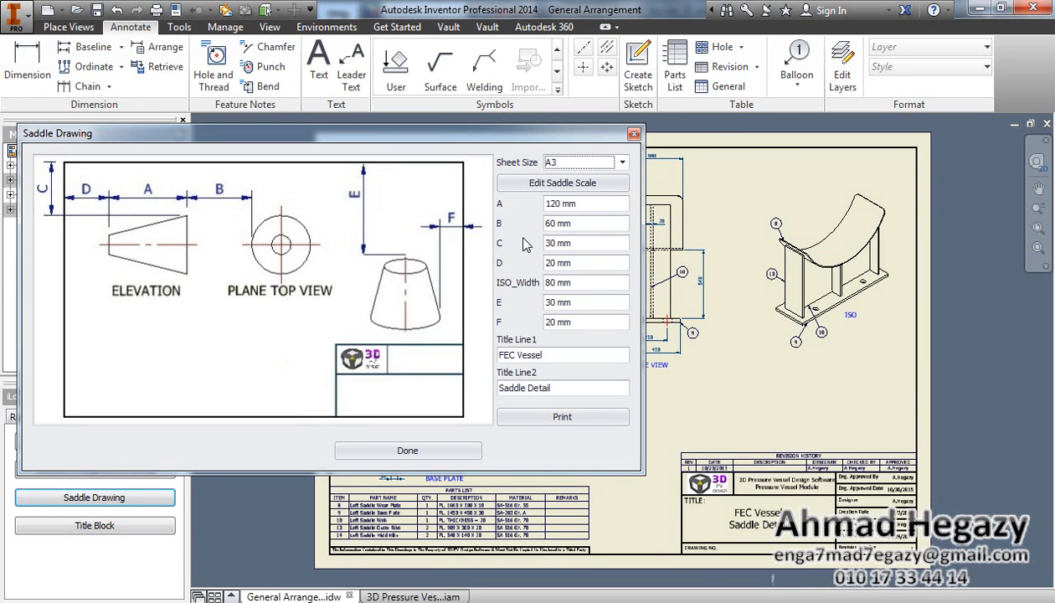
pyautogui.click(600, 185)
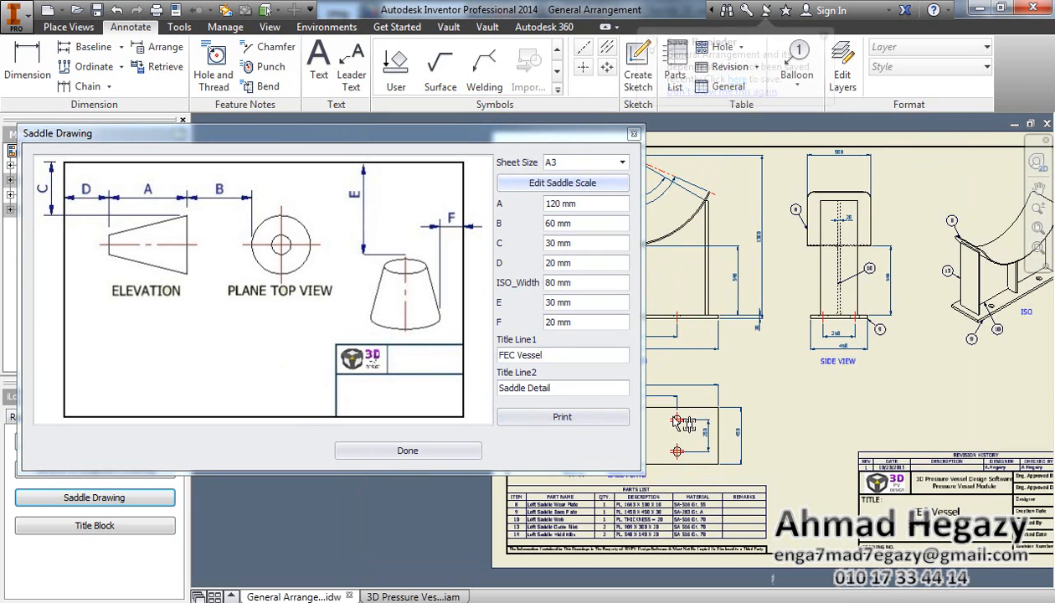
# - Review the A 120 mm and B values and the Title Line2 'Saddle Detail' entry
pyautogui.moveTo(587, 204); pyautogui.dragTo(483, 203)
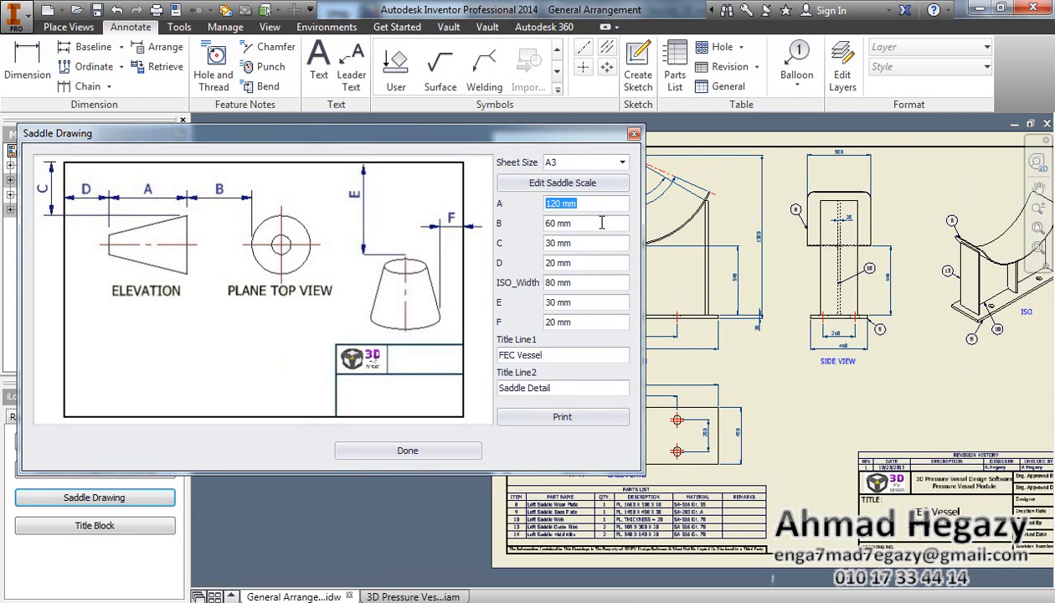
pyautogui.press('Tab')
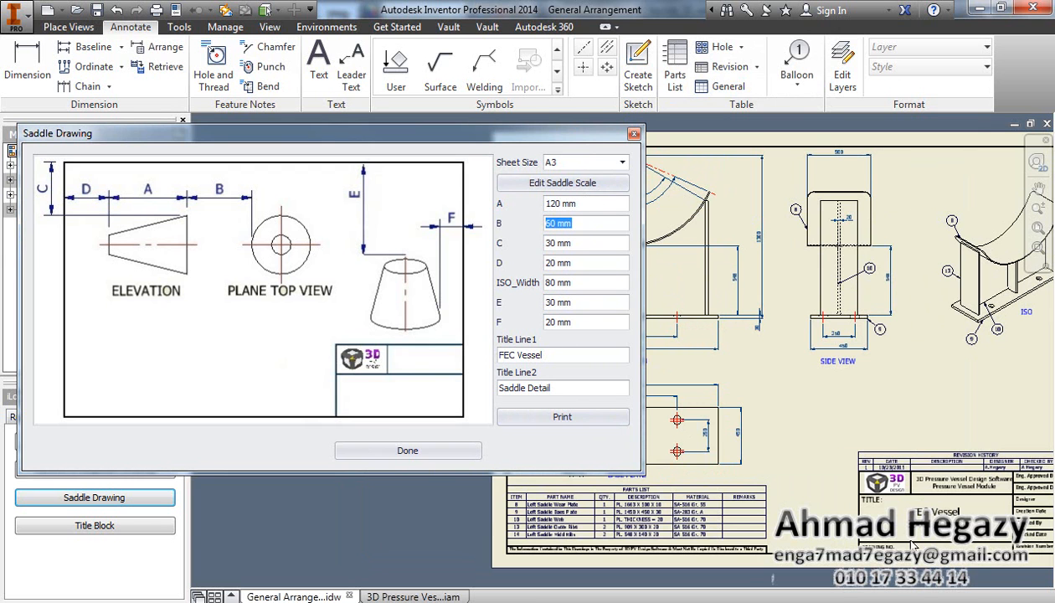
pyautogui.scroll(5, 790, 463)
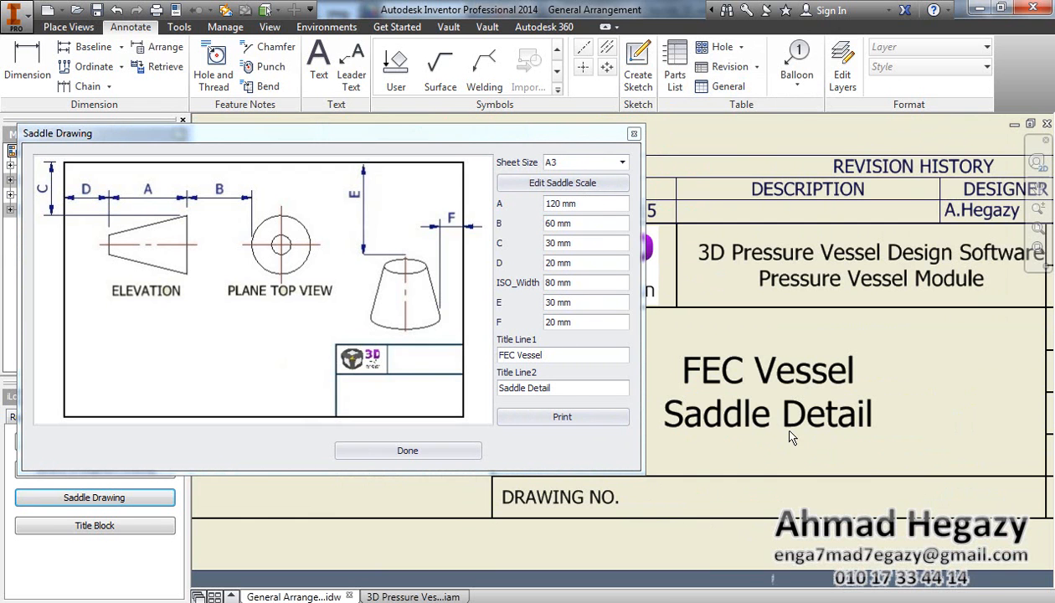
pyautogui.moveTo(578, 387); pyautogui.dragTo(521, 390)
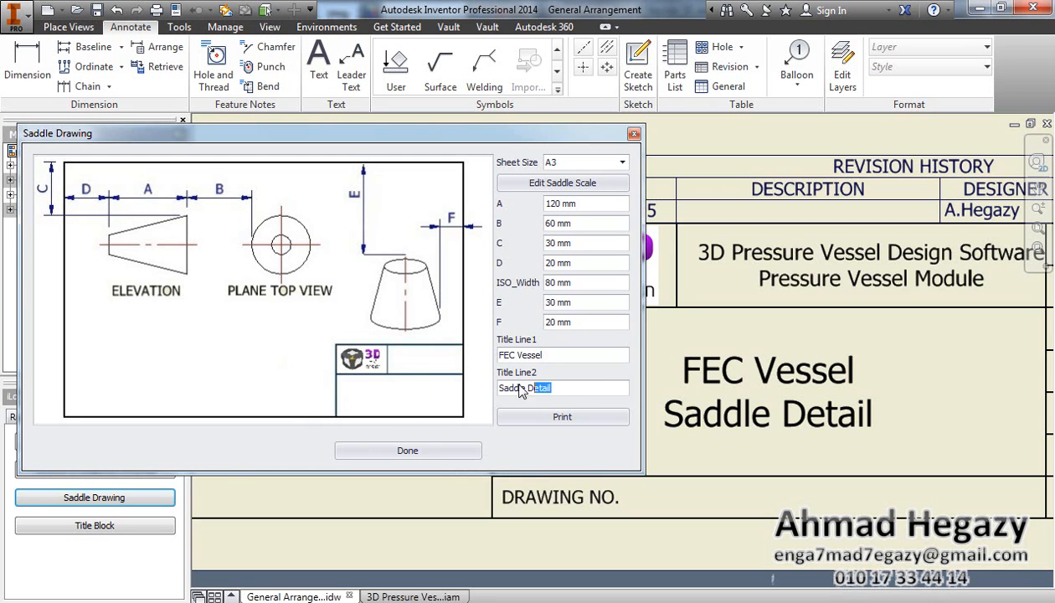
pyautogui.scroll(-3, 420, 444)
pyautogui.scroll(-2, 420, 448)
# - Add a size-10 fillet weld symbol on the web line, arrow side
pyautogui.click(421, 450)
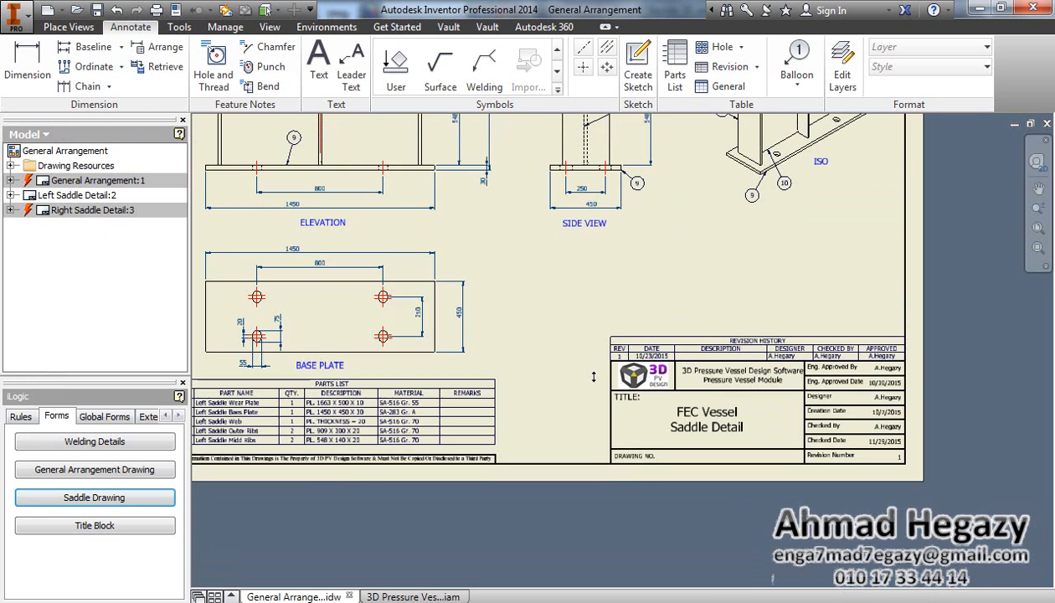
pyautogui.scroll(-3, 667, 446)
pyautogui.scroll(3, 586, 335)
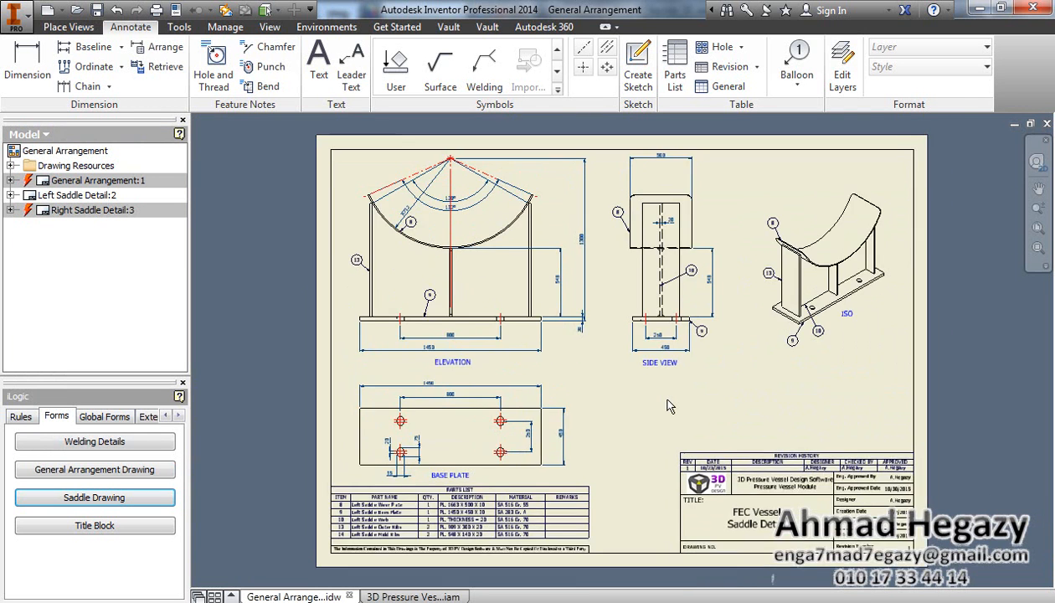
pyautogui.click(484, 67)
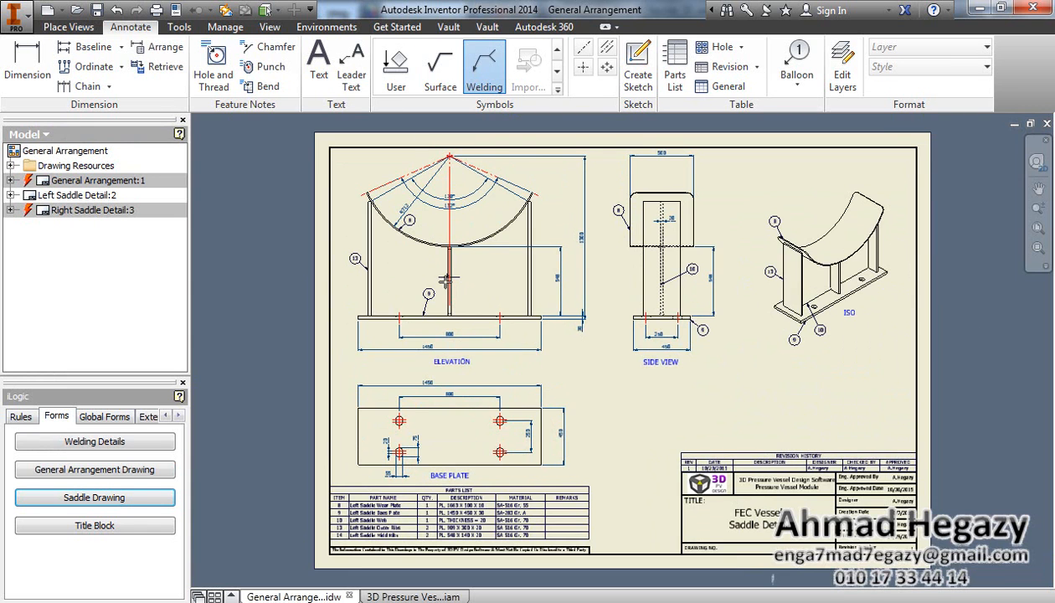
pyautogui.scroll(5, 453, 277)
pyautogui.scroll(-2, 459, 295)
pyautogui.click(494, 318)
pyautogui.scroll(-3, 536, 284)
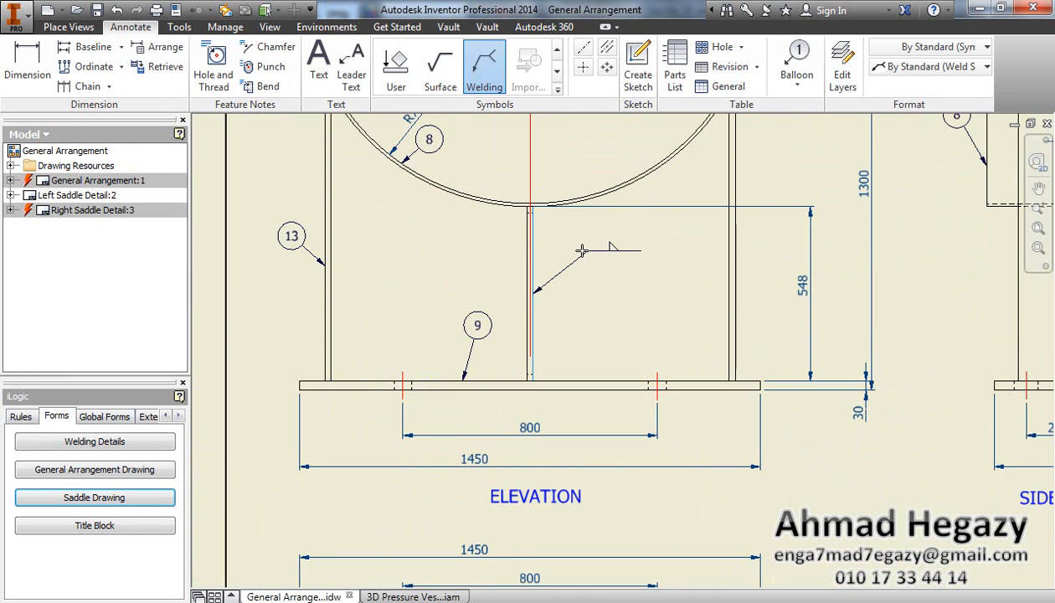
pyautogui.click(577, 258)
pyautogui.rightClick(587, 256)
pyautogui.click(603, 251)
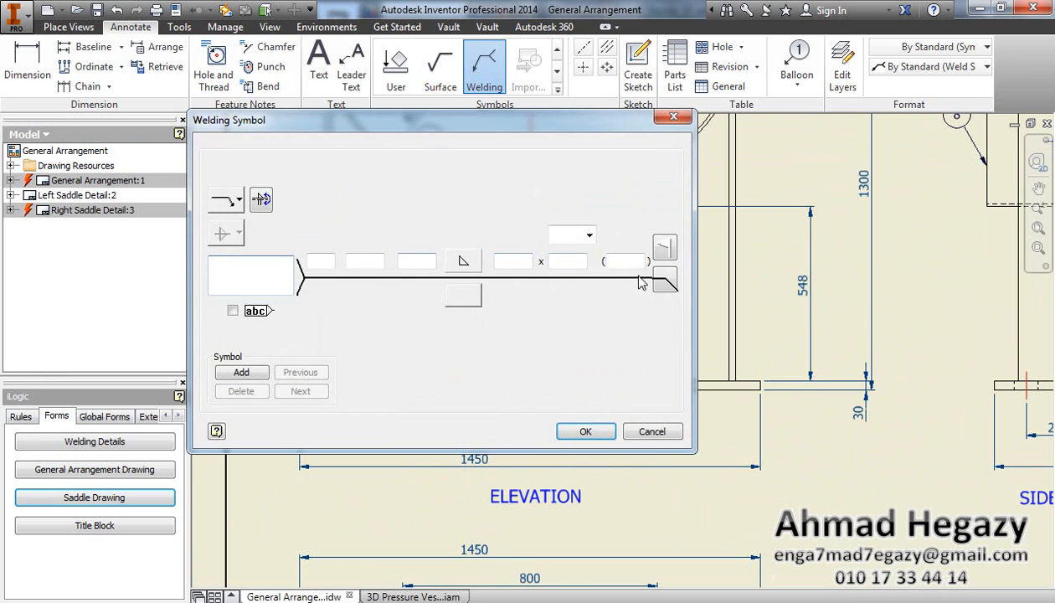
pyautogui.click(262, 201)
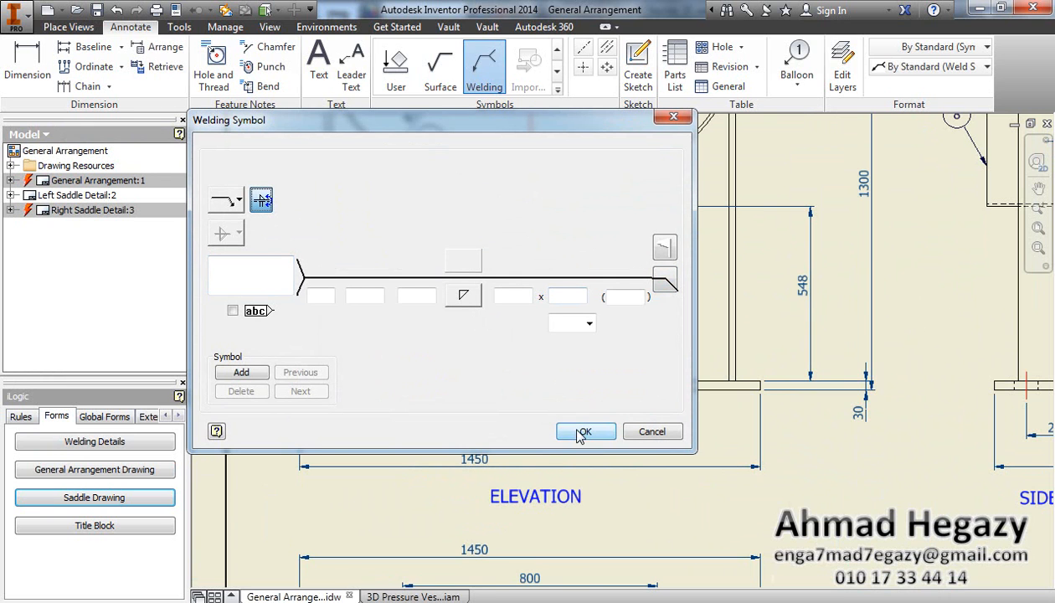
pyautogui.click(411, 297)
pyautogui.write('10')
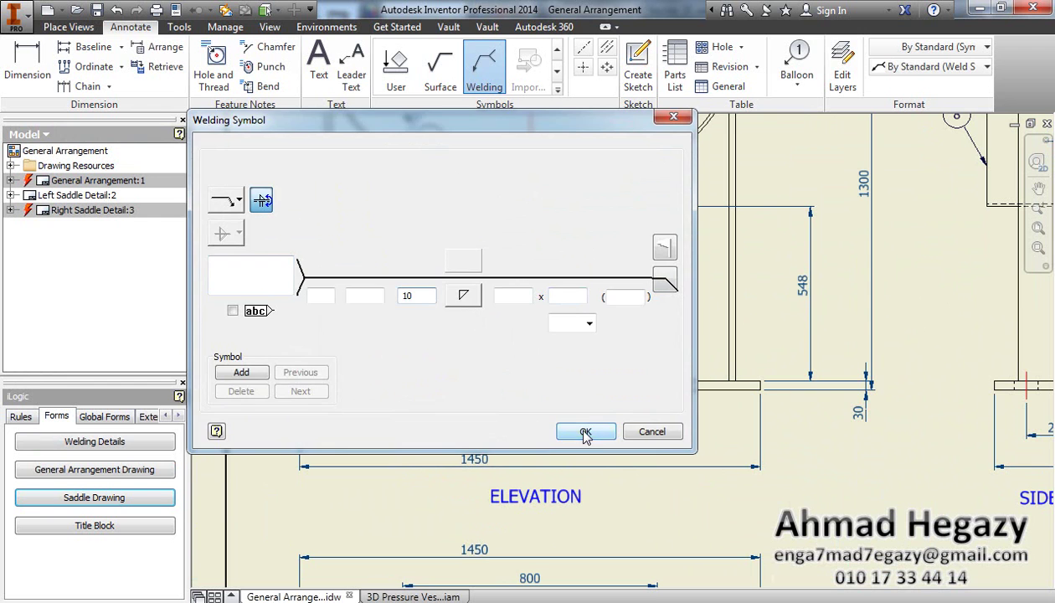
pyautogui.click(586, 431)
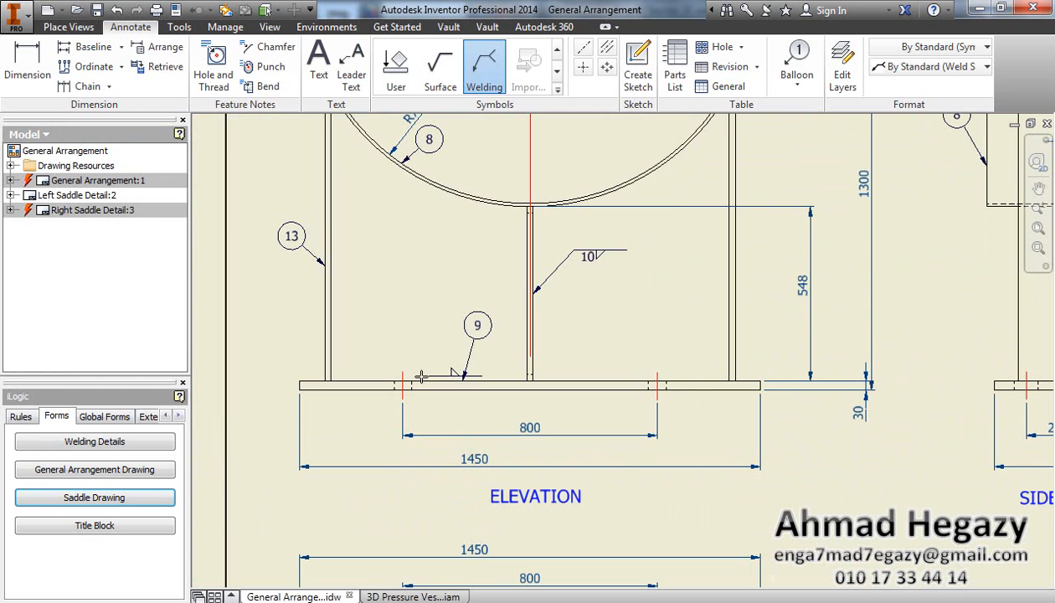
# - Add a second size-10 fillet weld symbol at the base plate and end weld placement
pyautogui.click(555, 382)
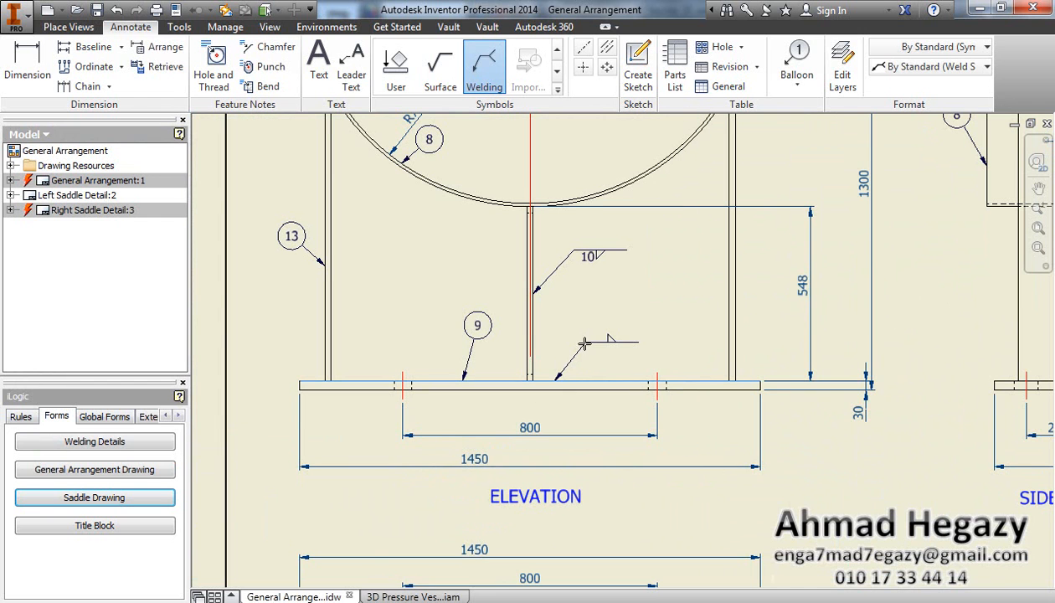
pyautogui.click(586, 339)
pyautogui.rightClick(624, 342)
pyautogui.click(667, 341)
pyautogui.click(261, 201)
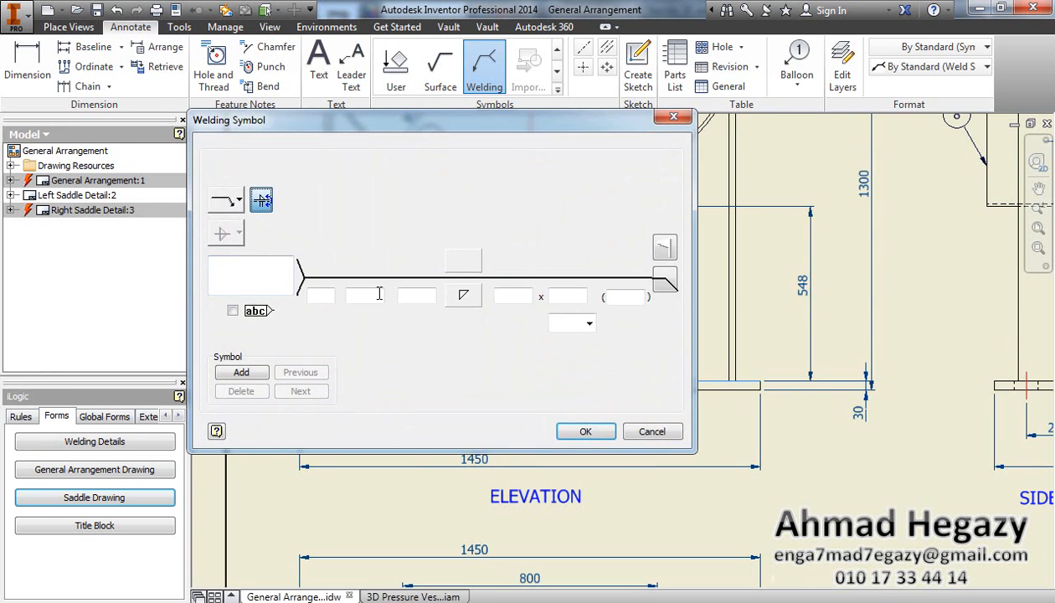
pyautogui.click(417, 297)
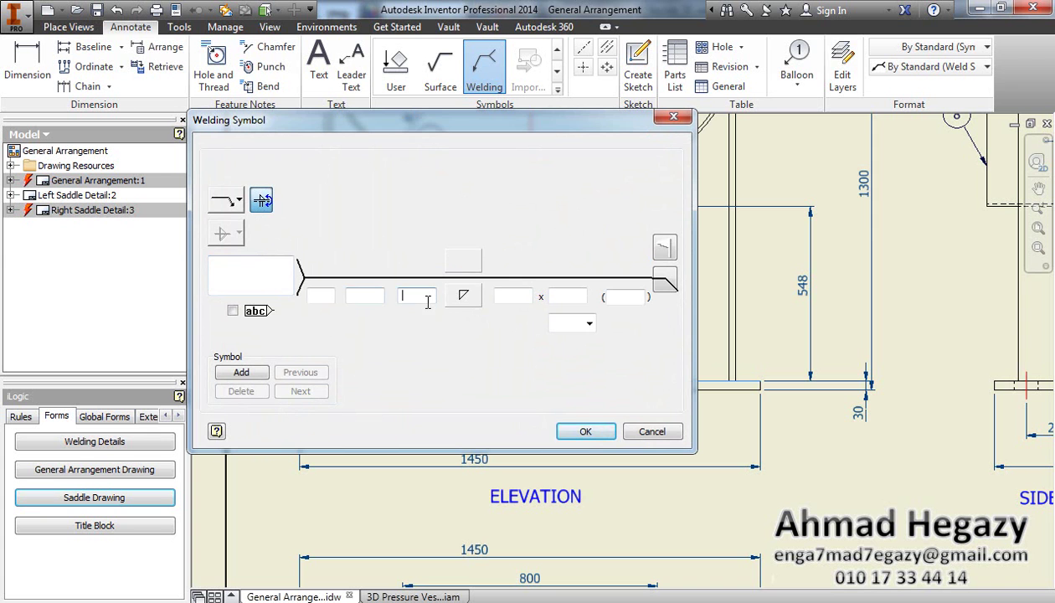
pyautogui.click(586, 431)
pyautogui.rightClick(662, 289)
pyautogui.click(578, 291)
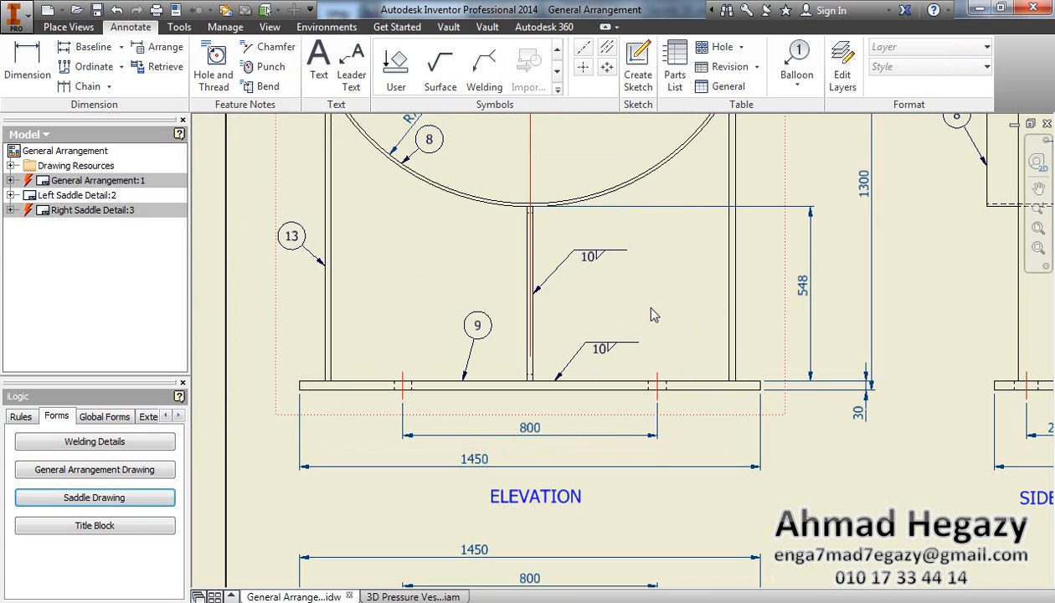
pyautogui.scroll(-5, 587, 335)
pyautogui.doubleClick(587, 335)
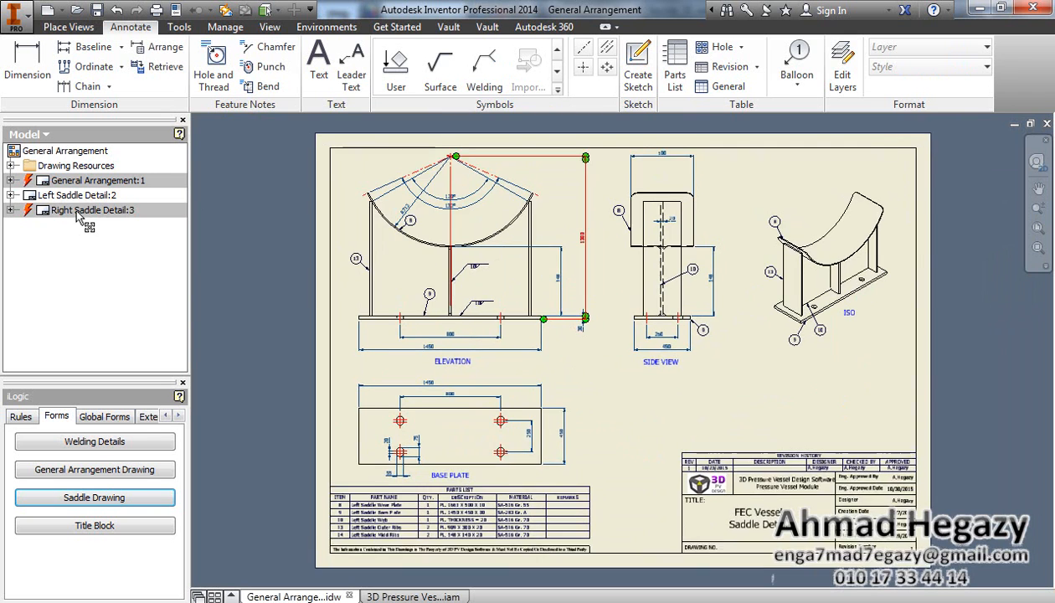
# - Switch to Right Saddle Detail:3 and reapply the saddle scale via the Saddle Drawing form
pyautogui.doubleClick(92, 210)
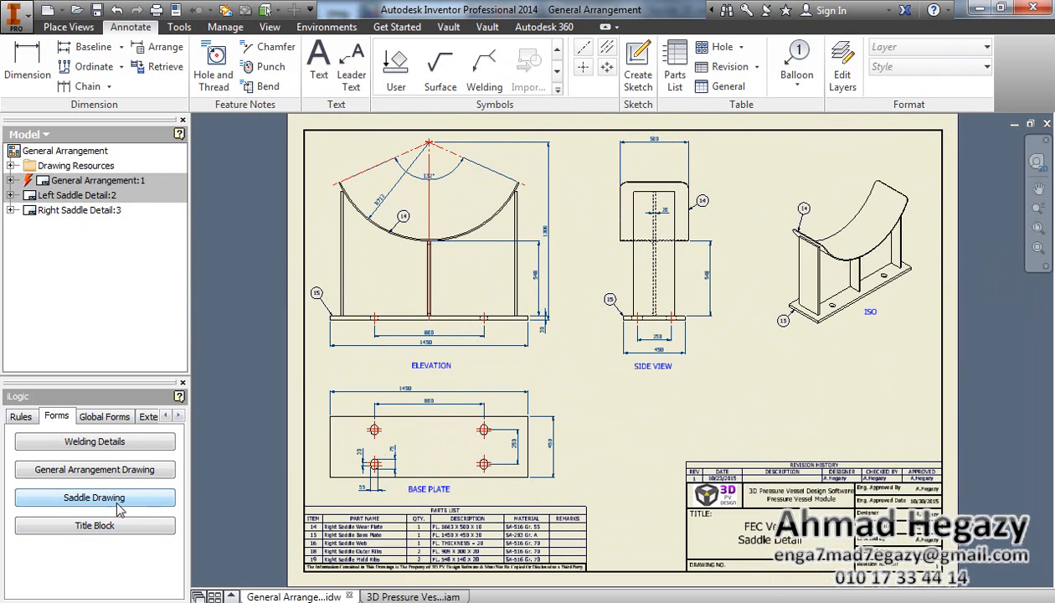
pyautogui.click(94, 498)
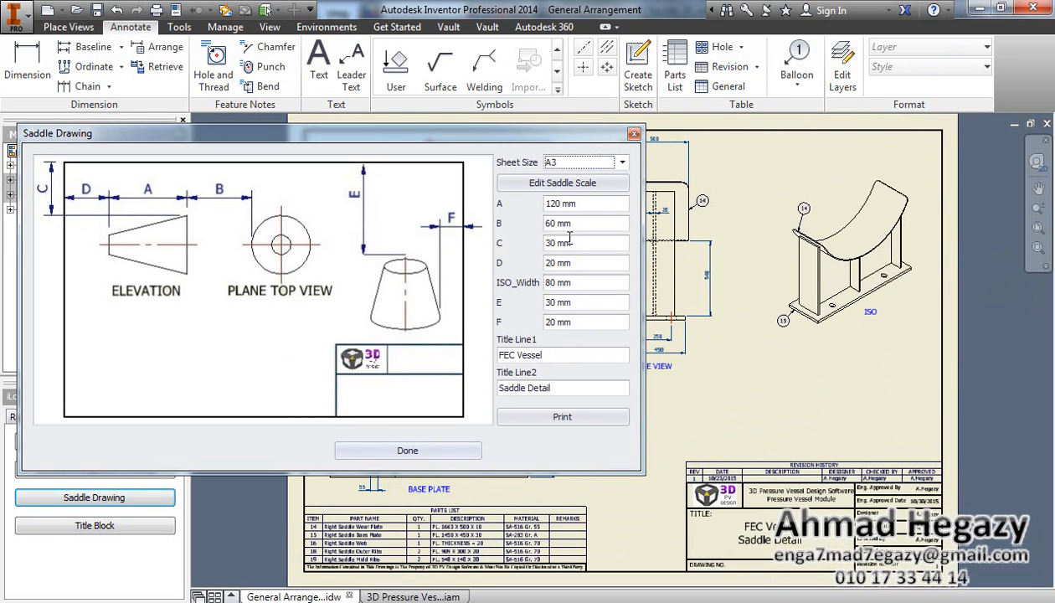
pyautogui.click(563, 183)
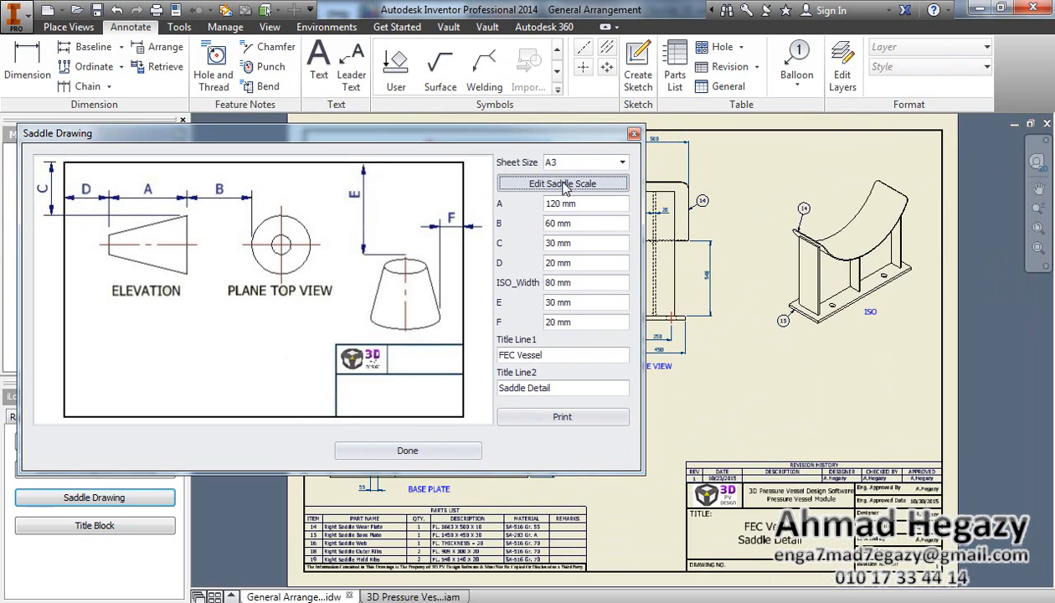
pyautogui.click(448, 456)
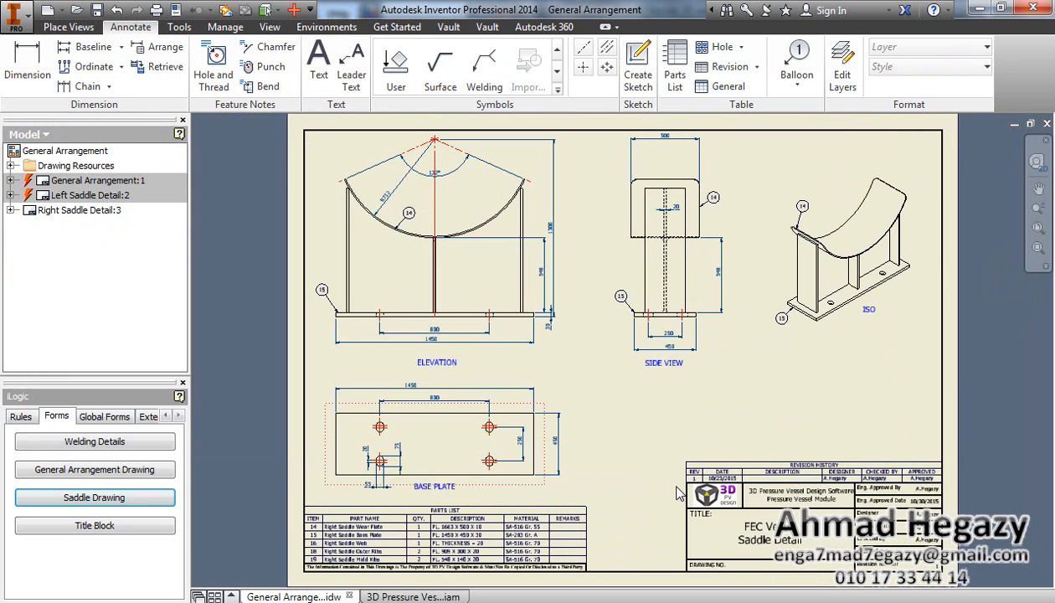